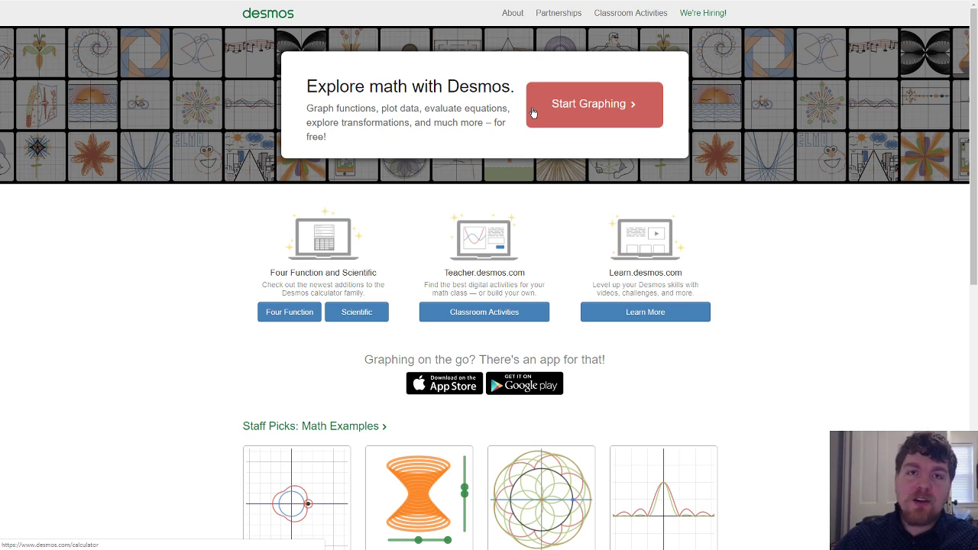
Open the graphing calculator and graph y=sin(x) and g(x)=tan(x) as two separate expressions
{"action": "left_click", "coordinate": [533, 113]}
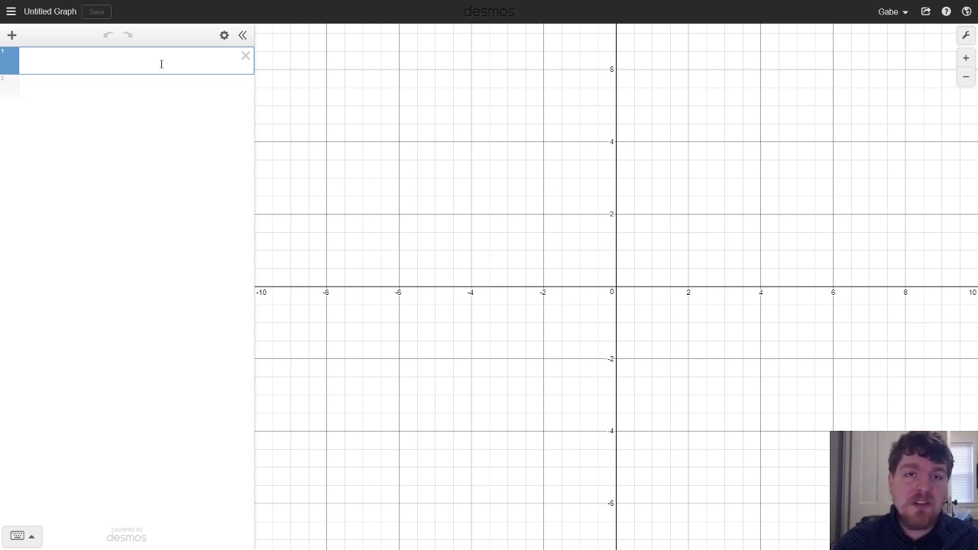
{"action": "type", "text": "y=sin(x)"}
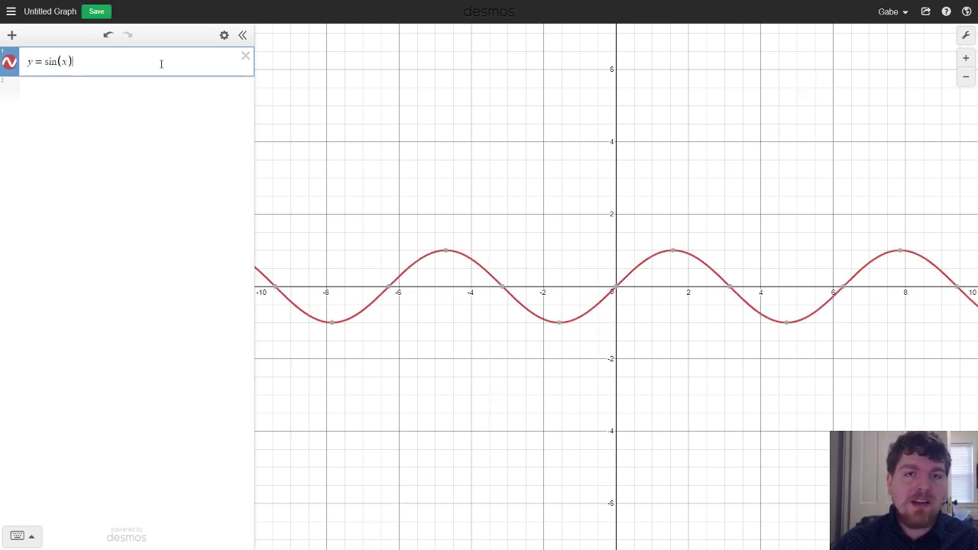
{"action": "key", "text": "Return"}
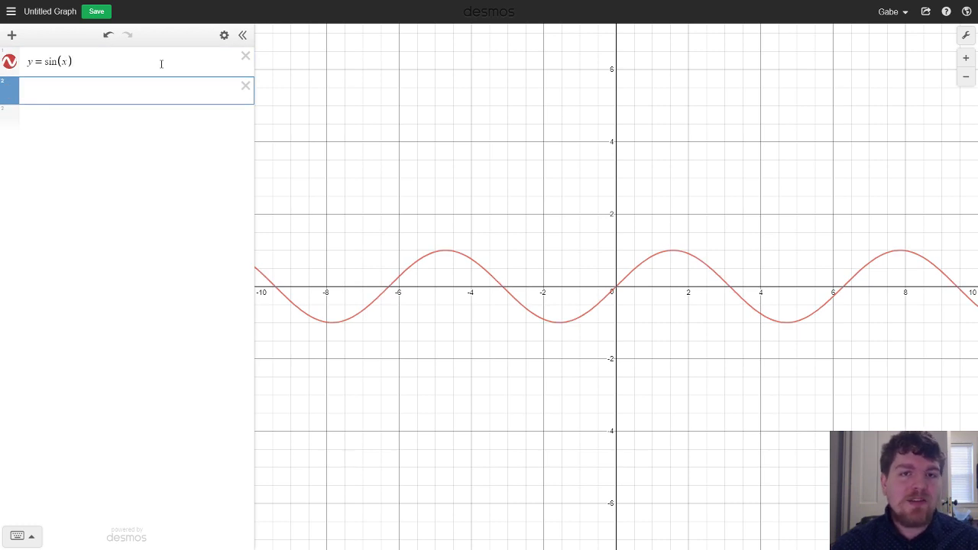
{"action": "type", "text": "g(x)=tan"}
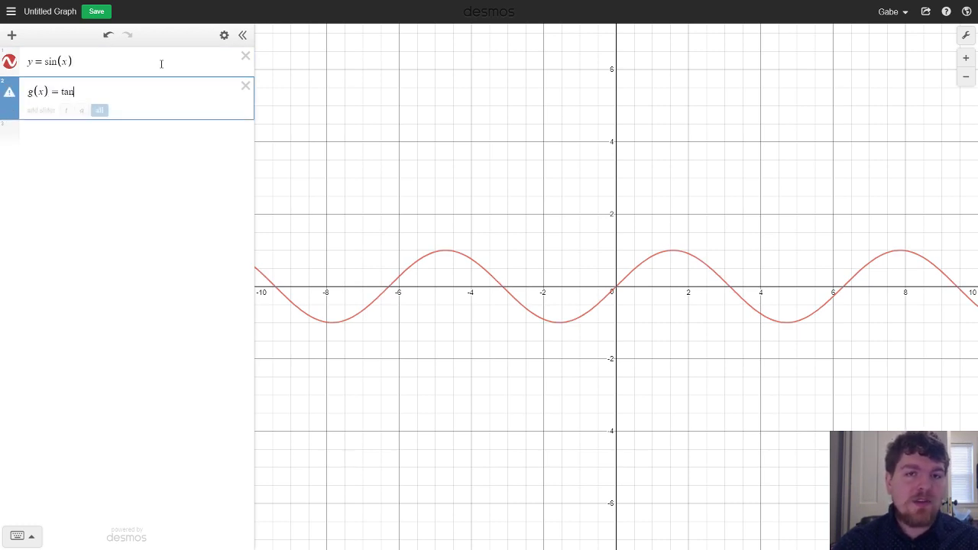
{"action": "type", "text": "(x)"}
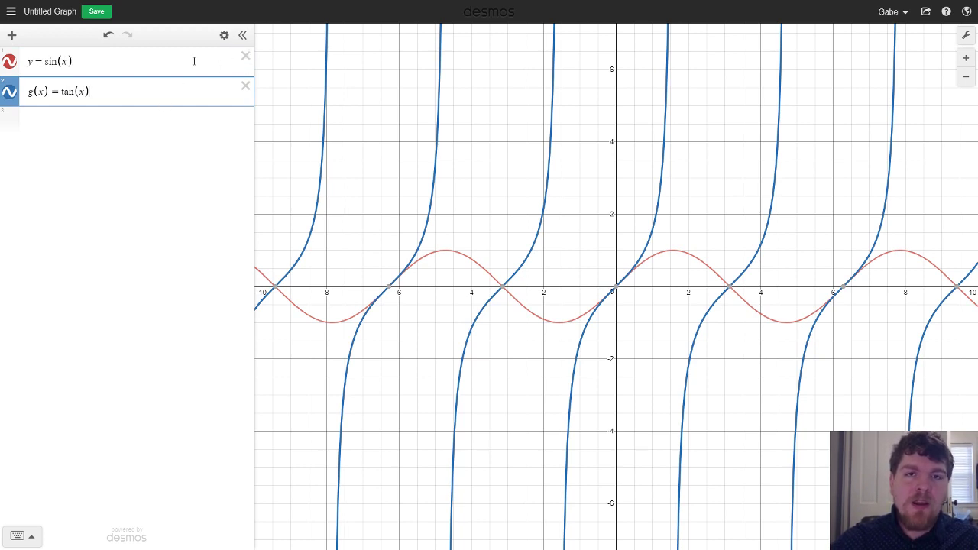
Delete the sine and tangent expressions so that the expression list is empty
{"action": "left_click", "coordinate": [245, 61]}
{"action": "left_click", "coordinate": [246, 61]}
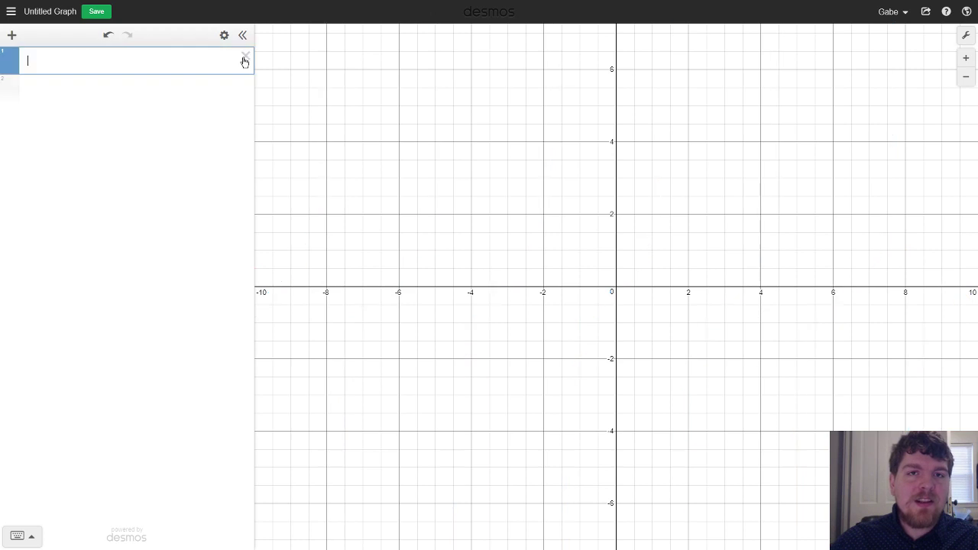
{"action": "left_click", "coordinate": [359, 92]}
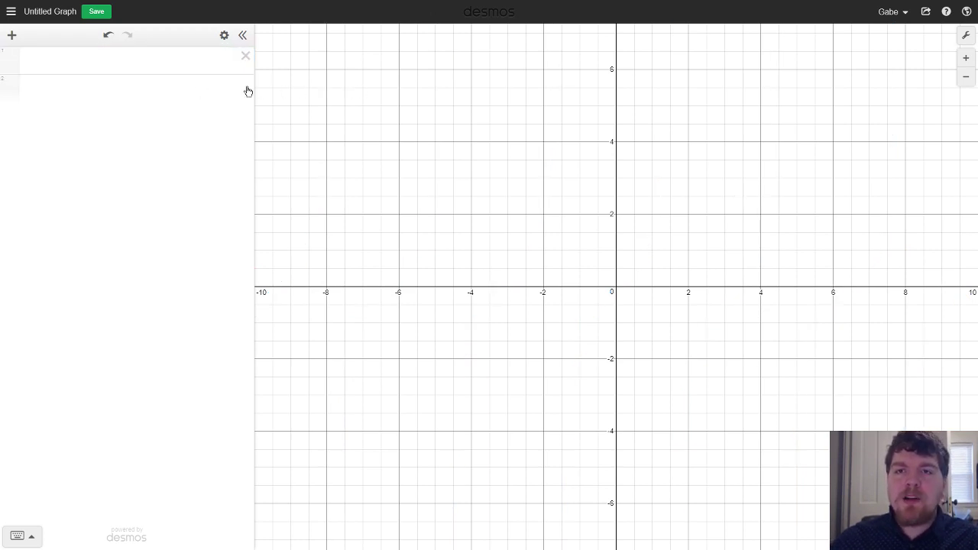
Turn on Projector Mode and hide the grid in the graph settings
{"action": "left_click", "coordinate": [966, 38]}
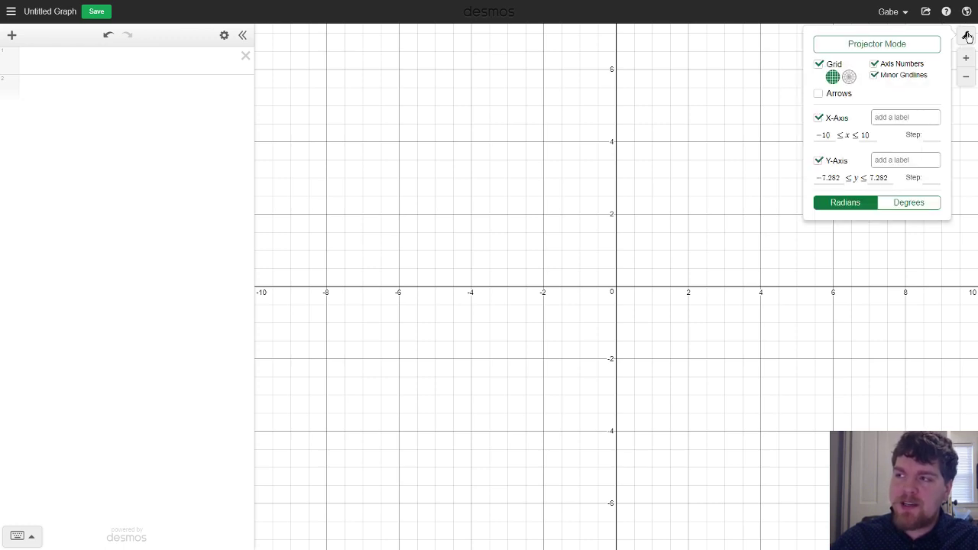
{"action": "left_click", "coordinate": [864, 48]}
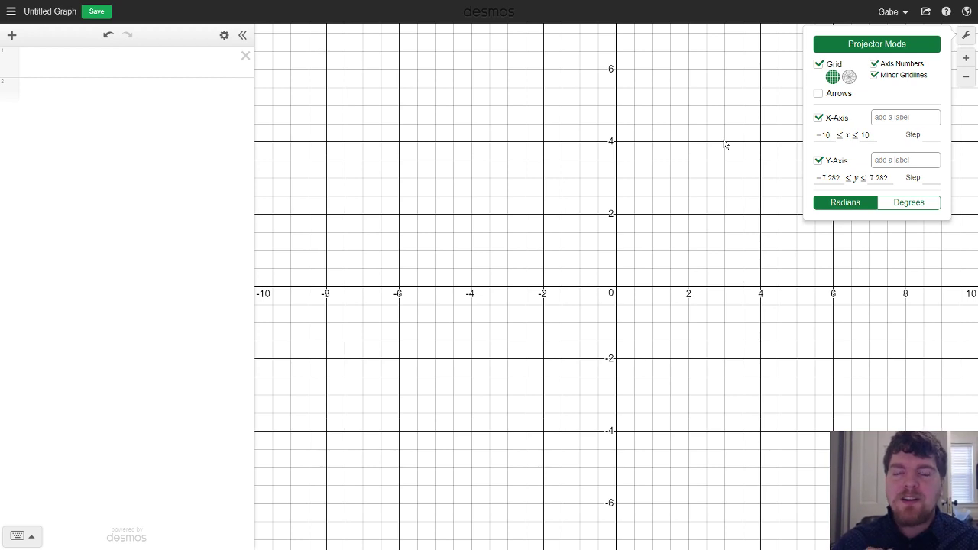
{"action": "left_click", "coordinate": [818, 66]}
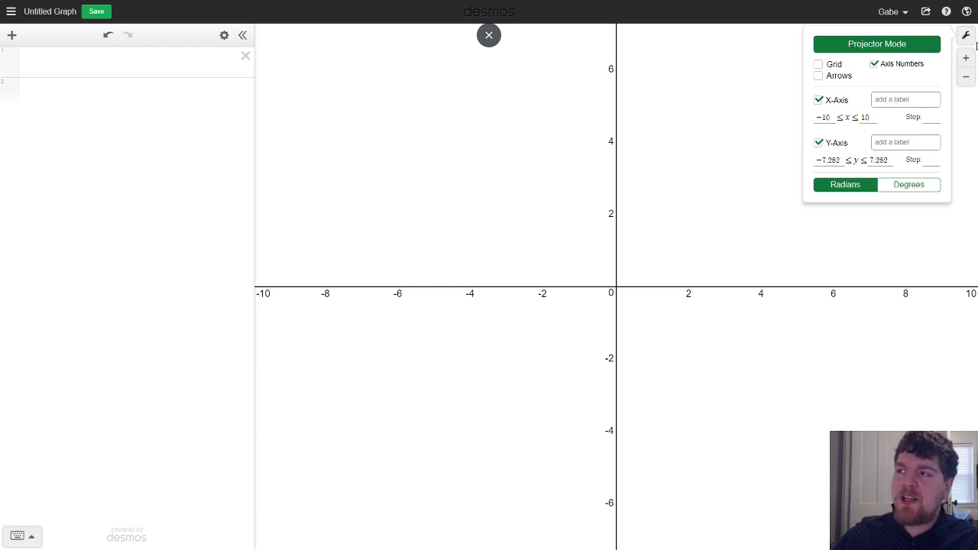
{"action": "left_click", "coordinate": [966, 36]}
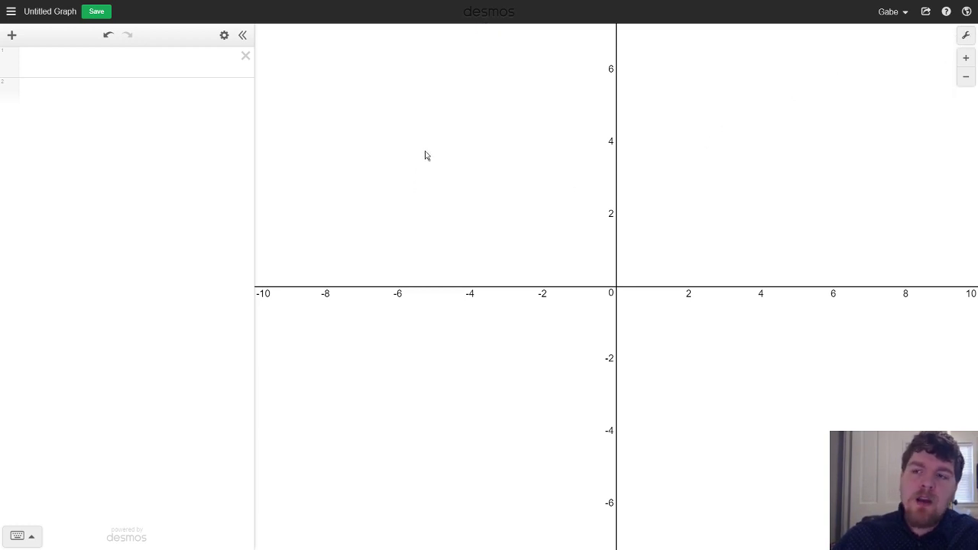
Define the function f(x)=0.5x^2 in the first expression line
{"action": "left_click_drag", "start_coordinate": [425, 155], "coordinate": [436, 281]}
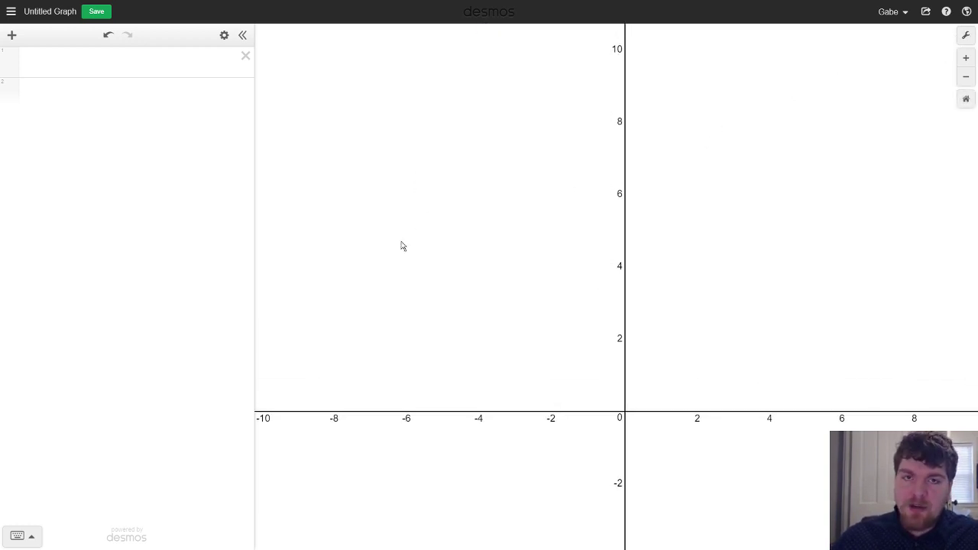
{"action": "left_click", "coordinate": [145, 66]}
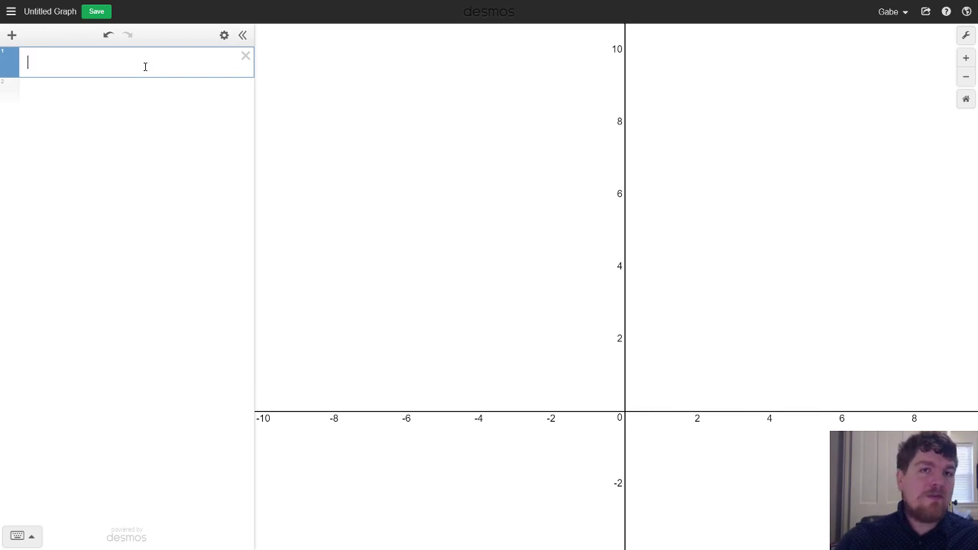
{"action": "type", "text": "f(x) "}
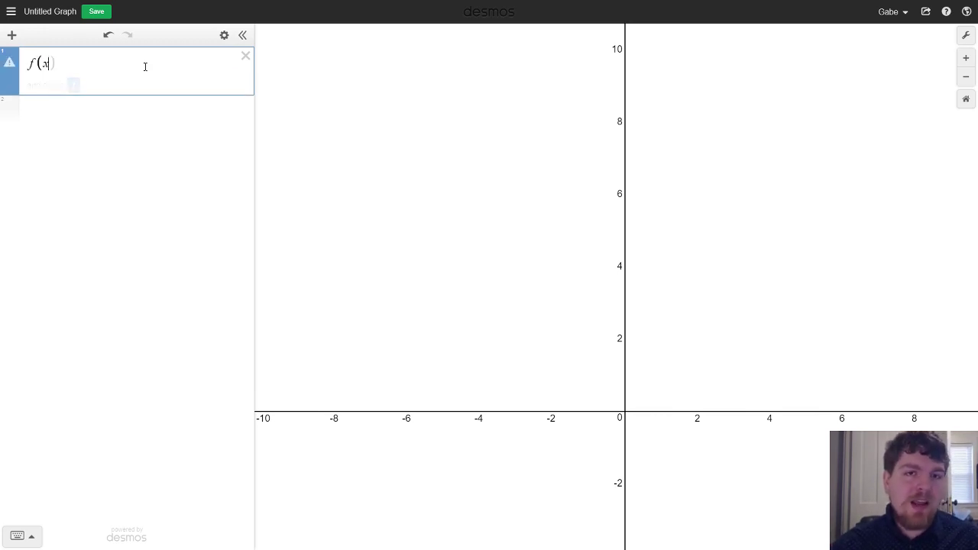
{"action": "type", "text": "= "}
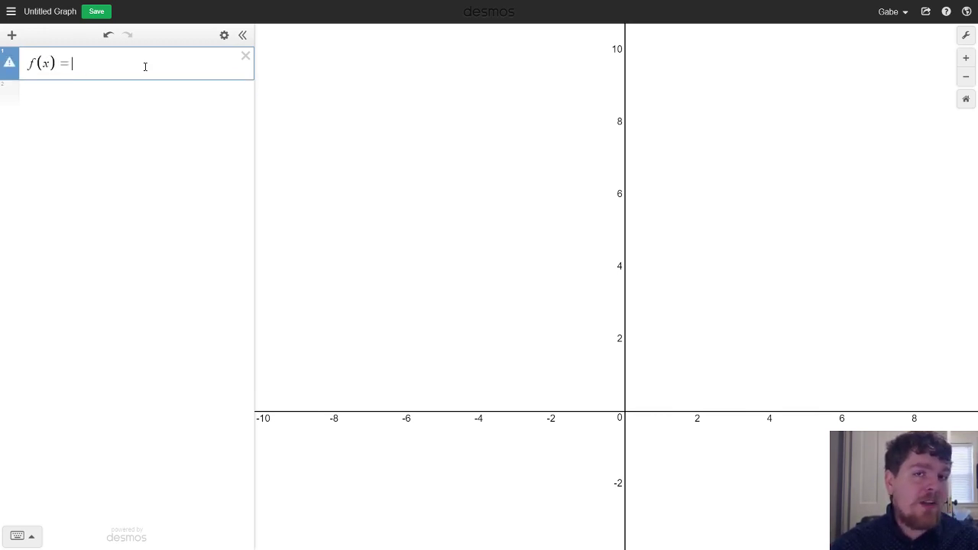
{"action": "type", "text": "0.5x"}
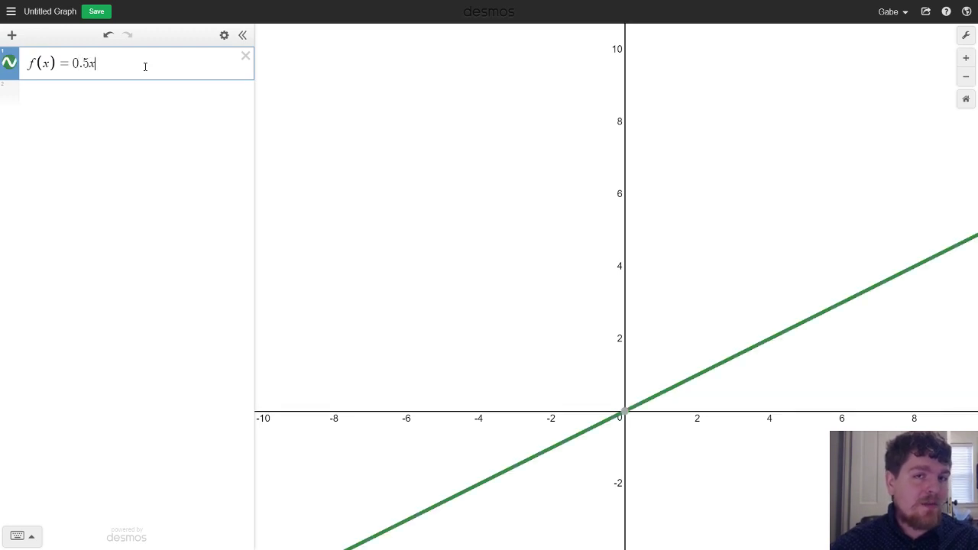
{"action": "type", "text": "^2"}
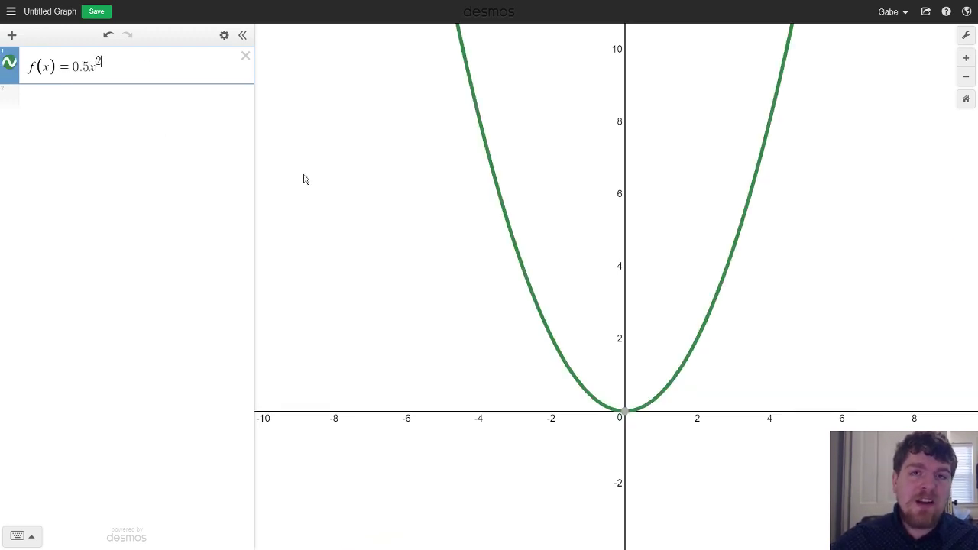
Evaluate f(3) in a new expression below the function definition
{"action": "left_click_drag", "start_coordinate": [591, 283], "coordinate": [564, 308]}
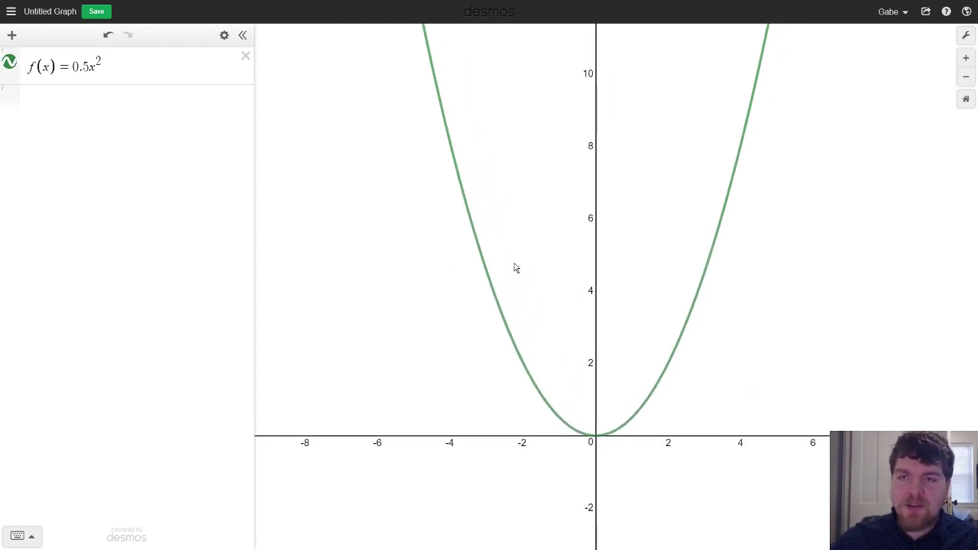
{"action": "left_click_drag", "start_coordinate": [515, 268], "coordinate": [545, 292]}
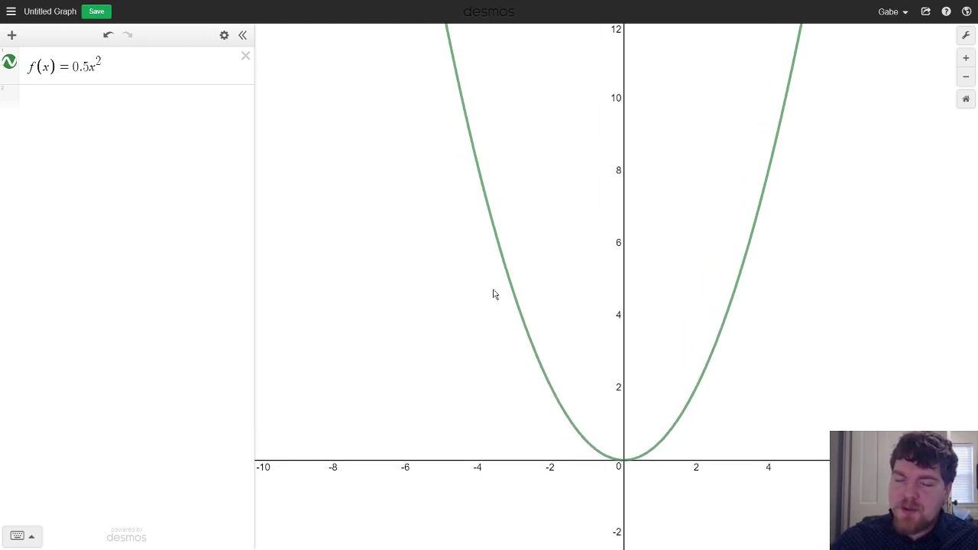
{"action": "left_click", "coordinate": [129, 100]}
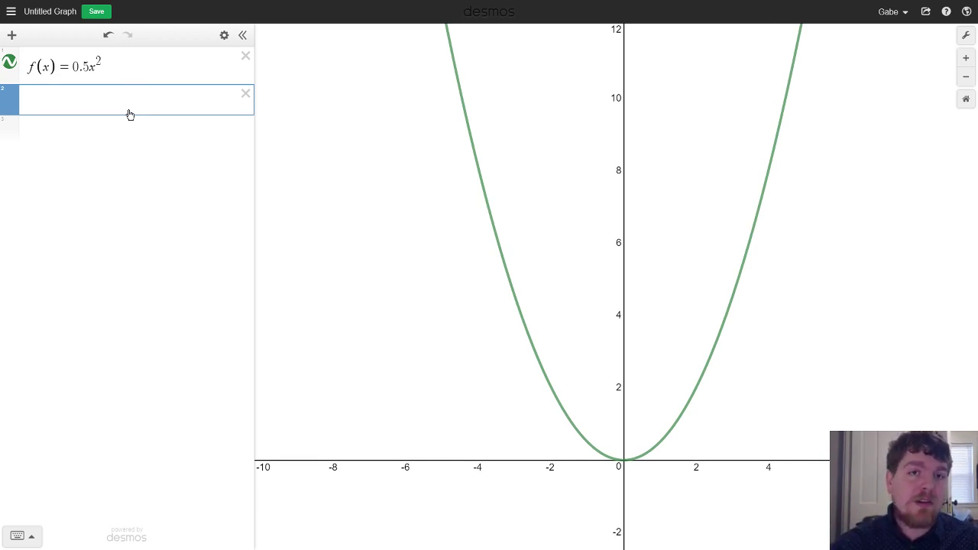
{"action": "type", "text": "f(3)"}
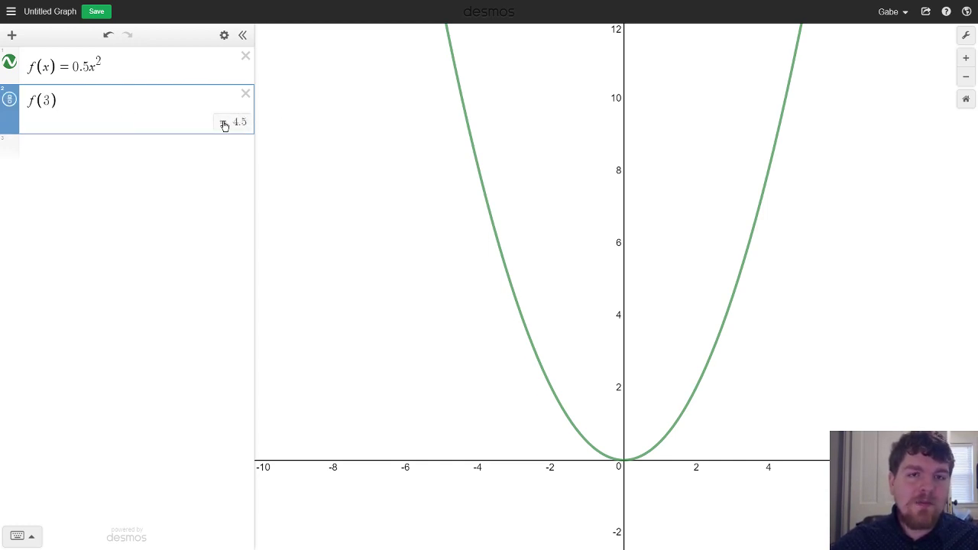
Switch the result of f(3) back and forth between fraction and decimal form, ending in decimal form
{"action": "left_click", "coordinate": [11, 104]}
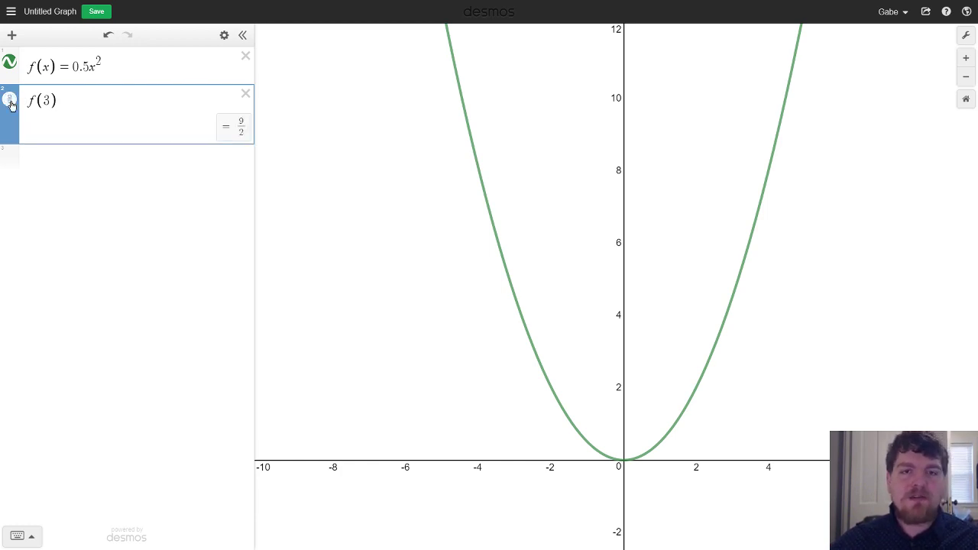
{"action": "left_click", "coordinate": [10, 104]}
{"action": "left_click", "coordinate": [10, 104]}
{"action": "left_click", "coordinate": [11, 104]}
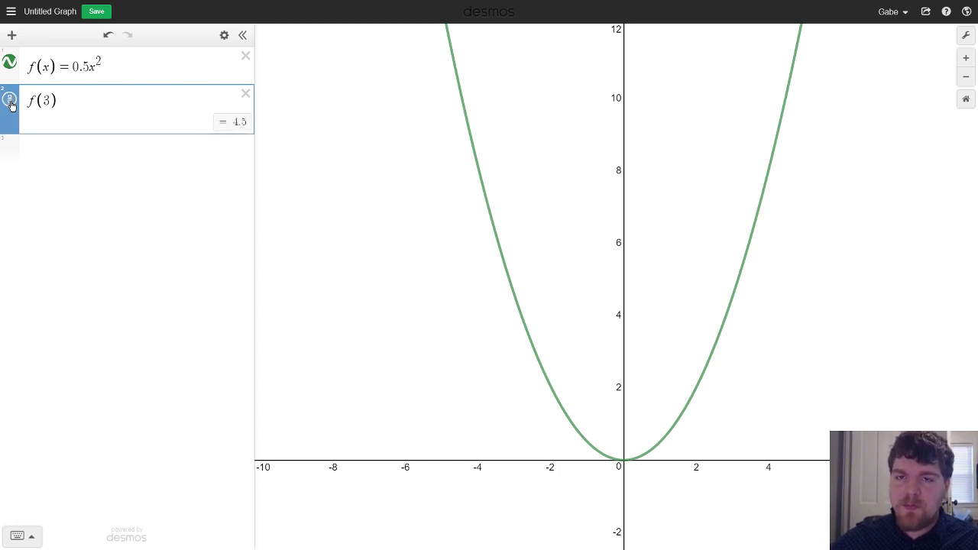
{"action": "left_click", "coordinate": [11, 104]}
{"action": "left_click", "coordinate": [10, 104]}
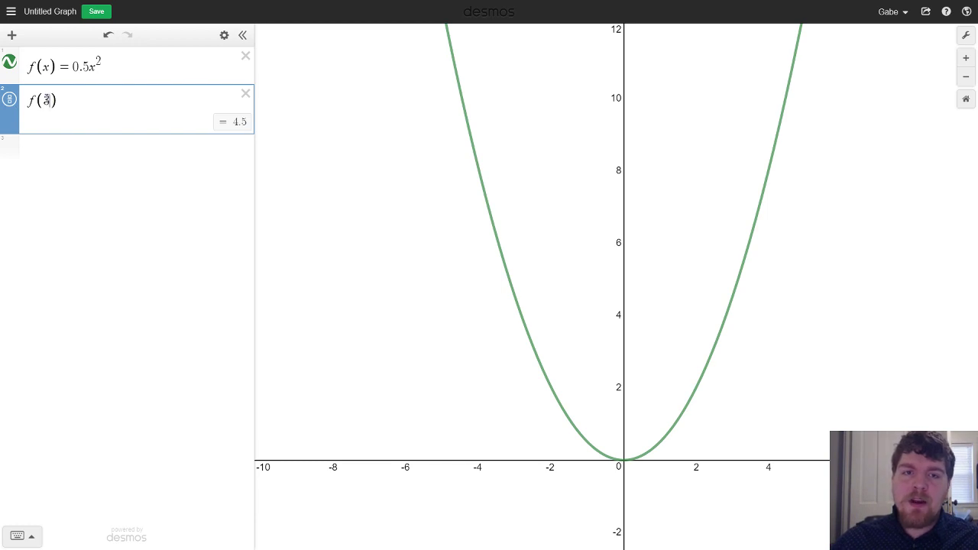
Replace the 3 in f(3) with a slider-controlled parameter a, and set a to 5 and then 1.7
{"action": "double_click", "coordinate": [46, 101]}
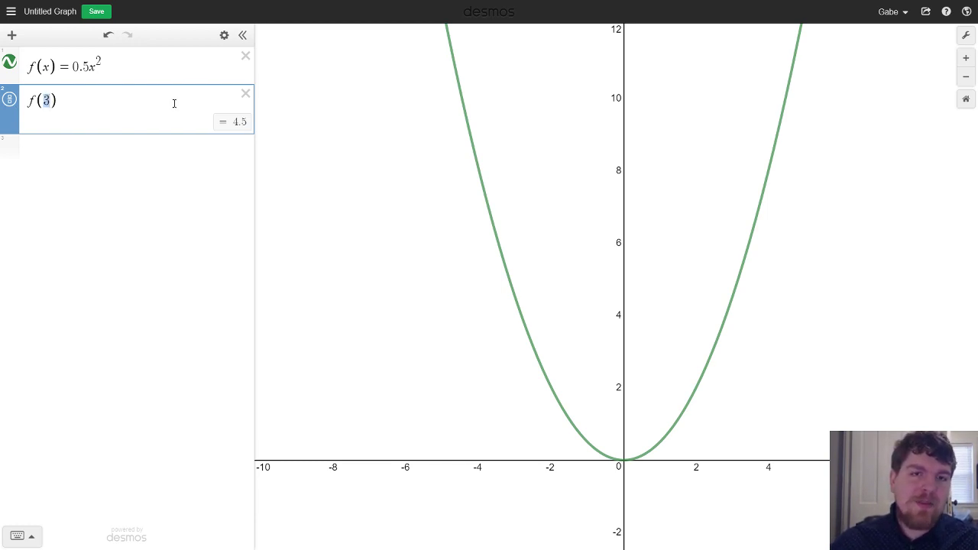
{"action": "type", "text": "a"}
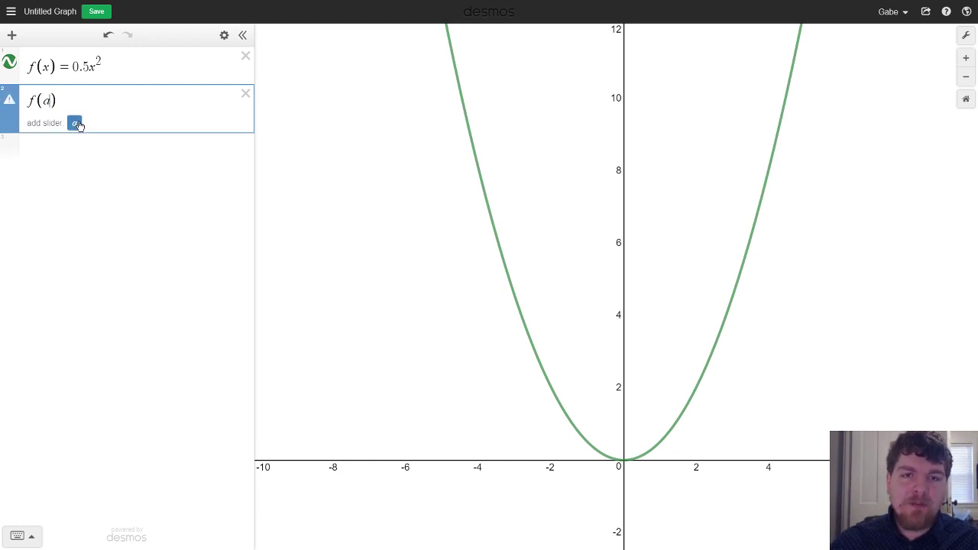
{"action": "left_click", "coordinate": [75, 123]}
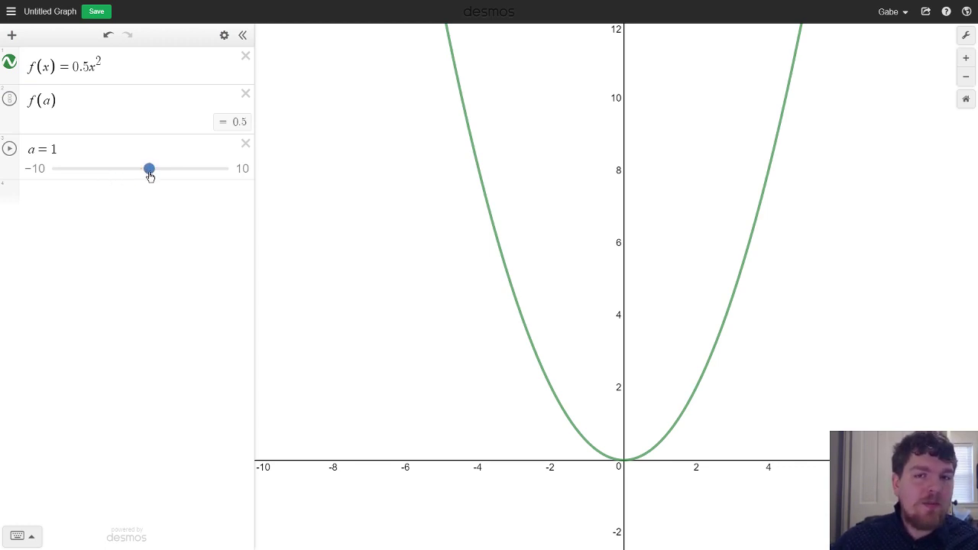
{"action": "left_click_drag", "start_coordinate": [150, 175], "coordinate": [185, 171]}
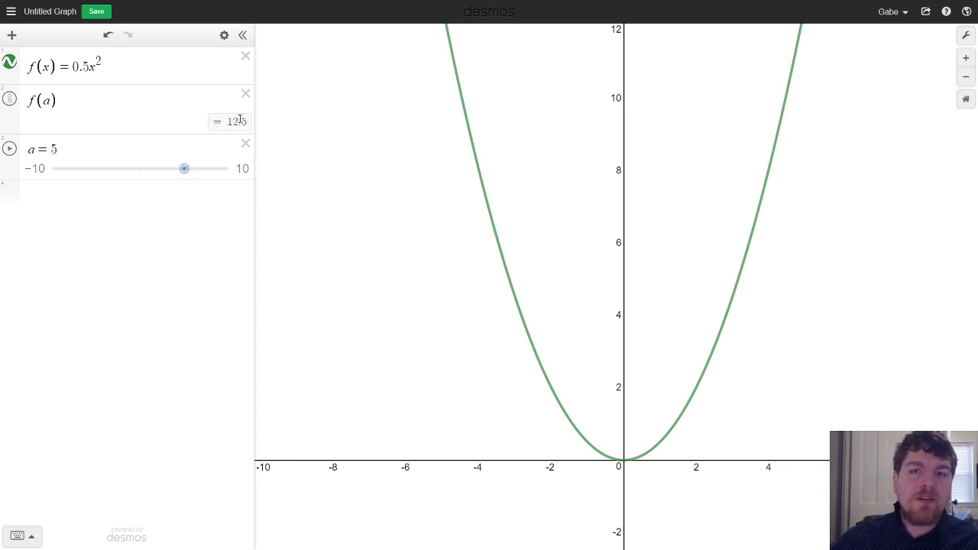
{"action": "left_click_drag", "start_coordinate": [189, 169], "coordinate": [163, 169]}
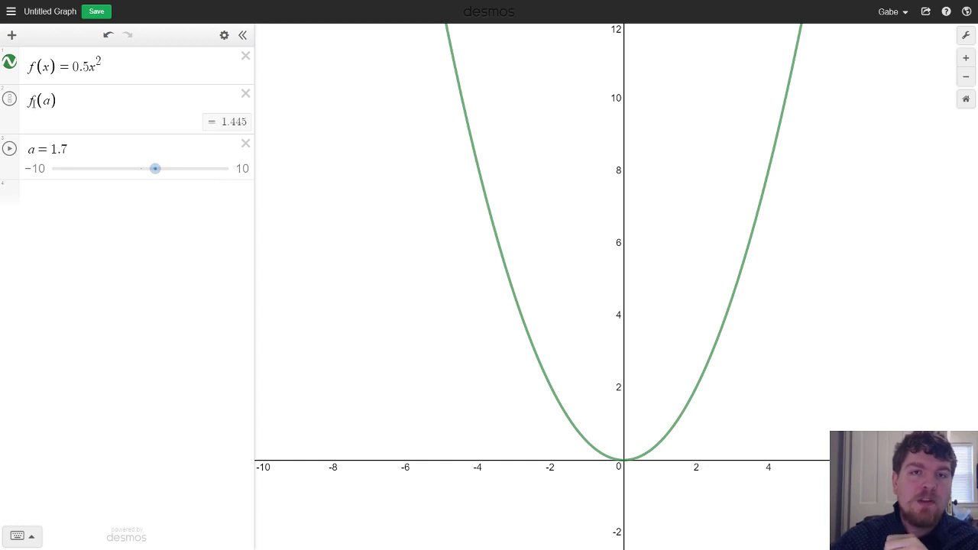
Turn the f(a) expression into the point (a,f(a)) so that it is plotted on the parabola
{"action": "left_click", "coordinate": [60, 102]}
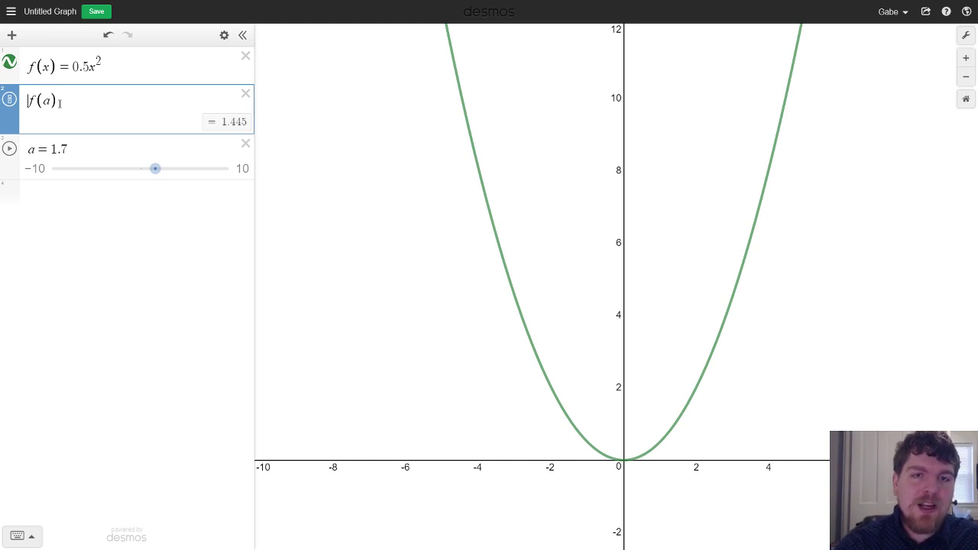
{"action": "key", "text": "Home"}
{"action": "type", "text": "("}
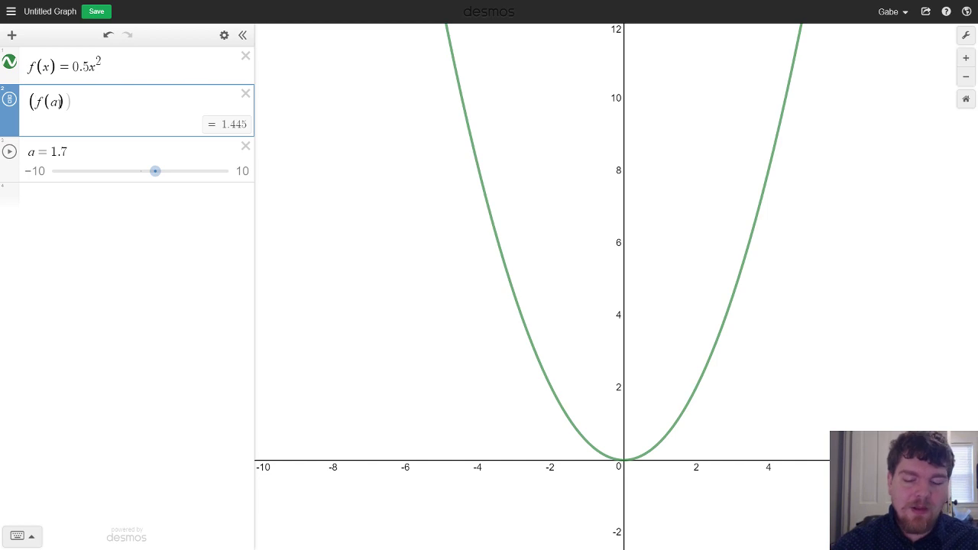
{"action": "type", "text": "a,"}
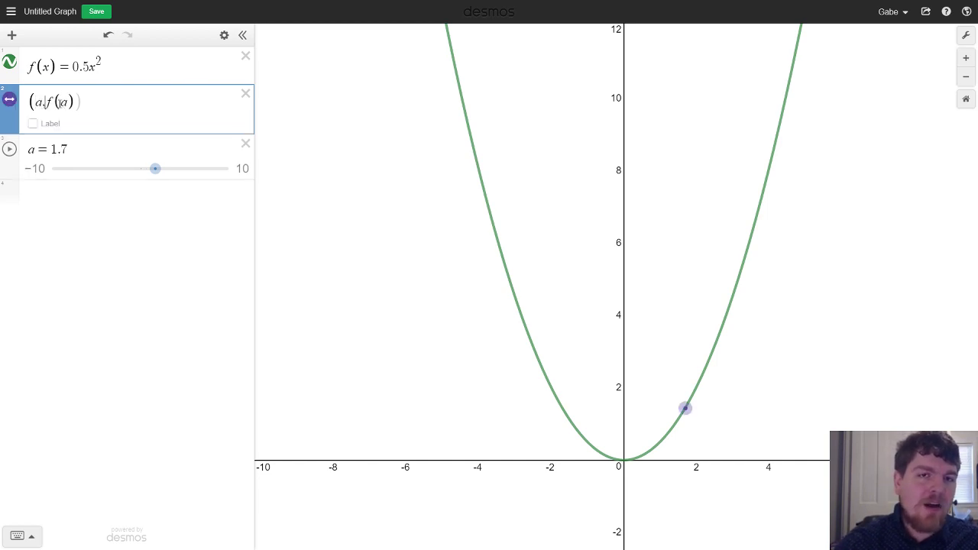
{"action": "left_click", "coordinate": [104, 100]}
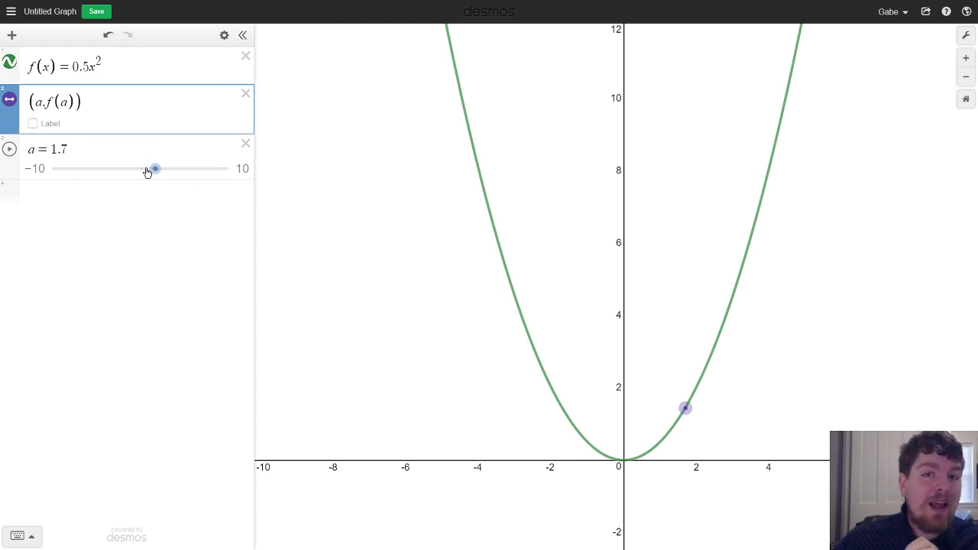
Move the point along the parabola by sliding a to -3.4, and reposition it on the graph to about a=-2.97
{"action": "left_click_drag", "start_coordinate": [153, 173], "coordinate": [110, 169]}
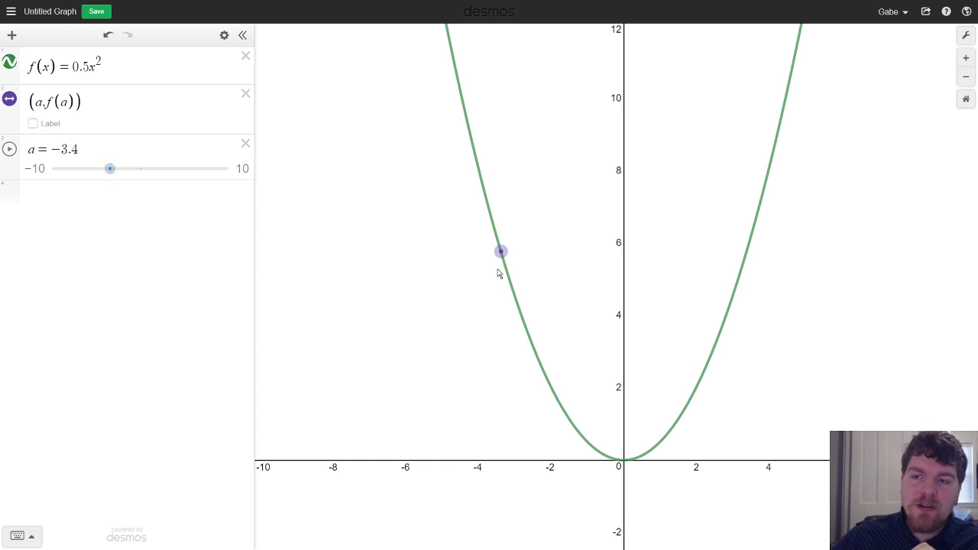
{"action": "left_click_drag", "start_coordinate": [501, 252], "coordinate": [517, 301]}
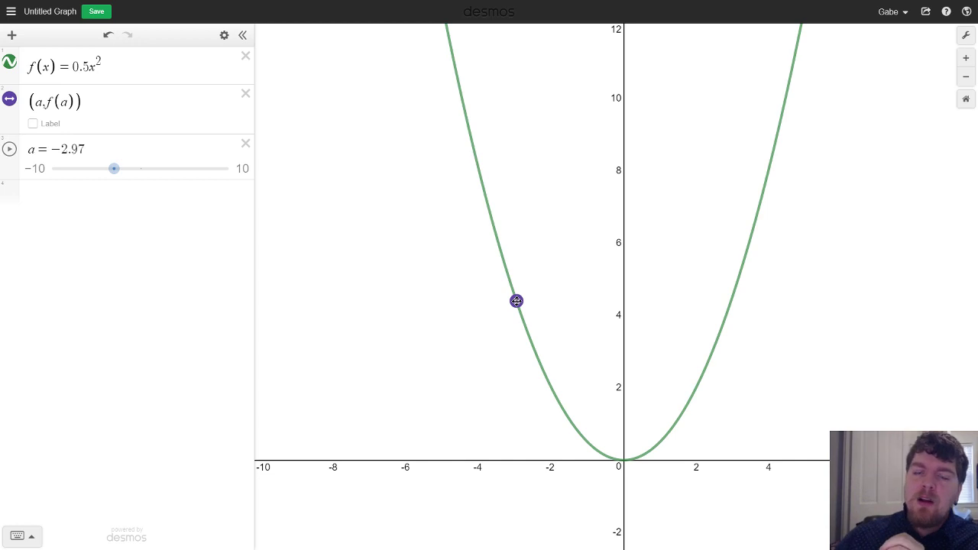
Turn on the coordinate label for the point (a,f(a)) and slide a to -3.7
{"action": "double_click", "coordinate": [56, 102]}
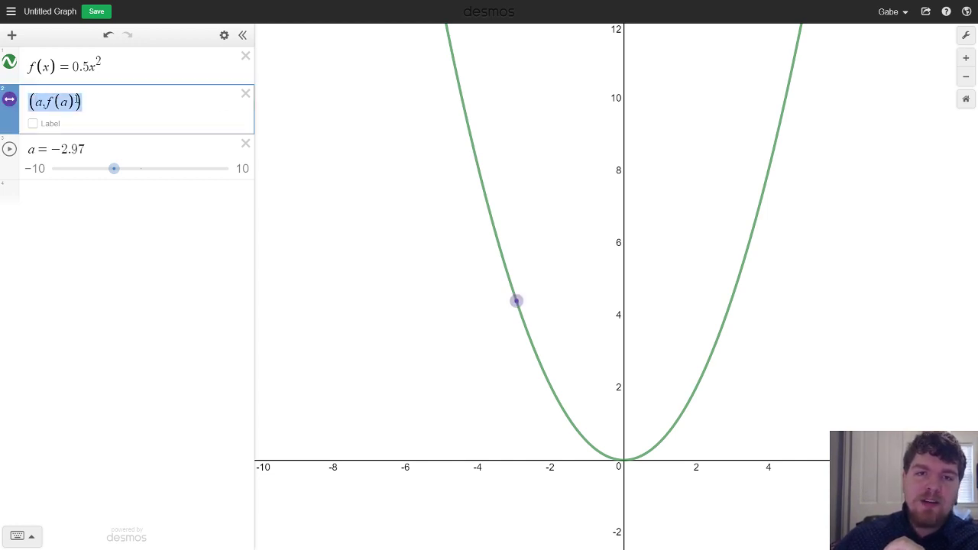
{"action": "left_click", "coordinate": [84, 100]}
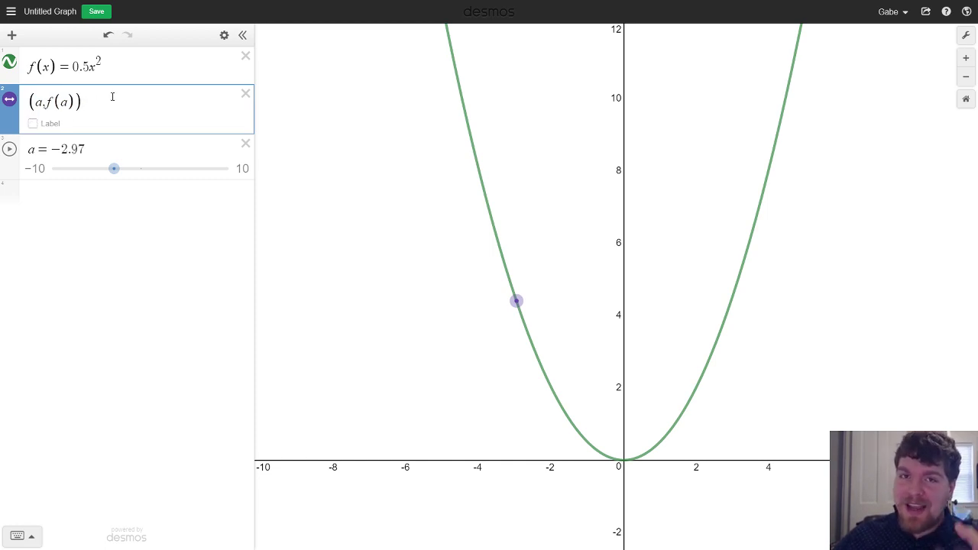
{"action": "left_click", "coordinate": [34, 124]}
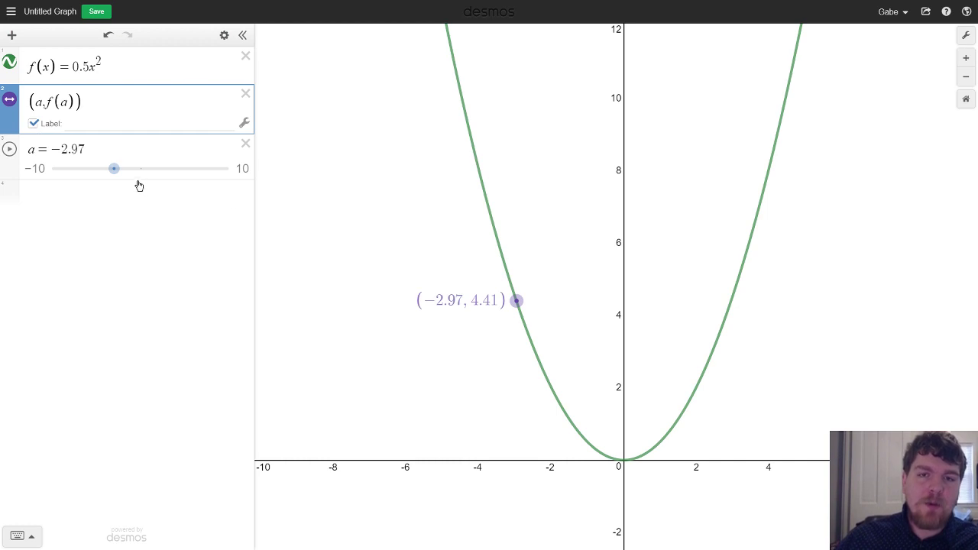
{"action": "mouse_move", "coordinate": [114, 168]}
{"action": "left_mouse_down"}
{"action": "mouse_move", "coordinate": [168, 168]}
{"action": "mouse_move", "coordinate": [107, 168]}
{"action": "left_mouse_up"}
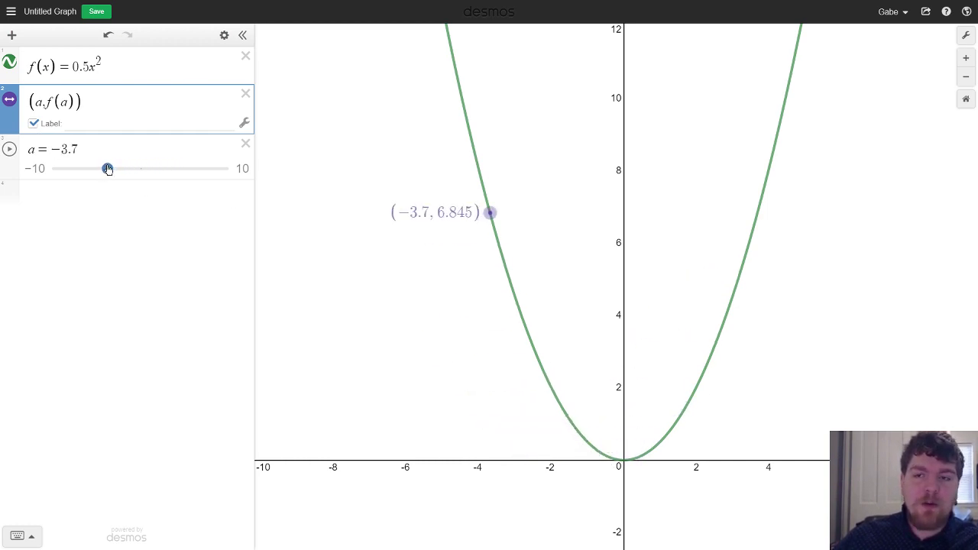
Set the point's label text to (x,f(x)) and move the point along the parabola to about a=-4.08
{"action": "left_click", "coordinate": [67, 122]}
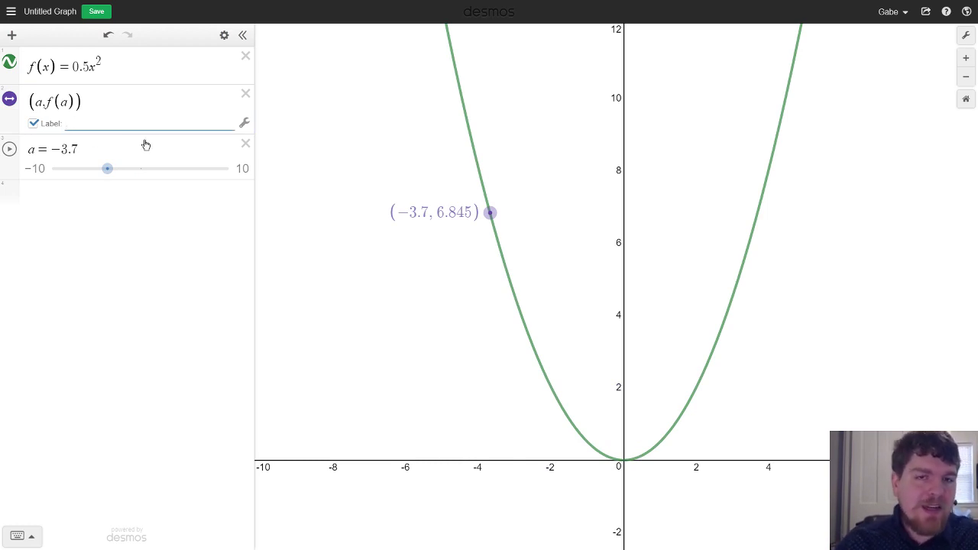
{"action": "type", "text": "(x,f(x))"}
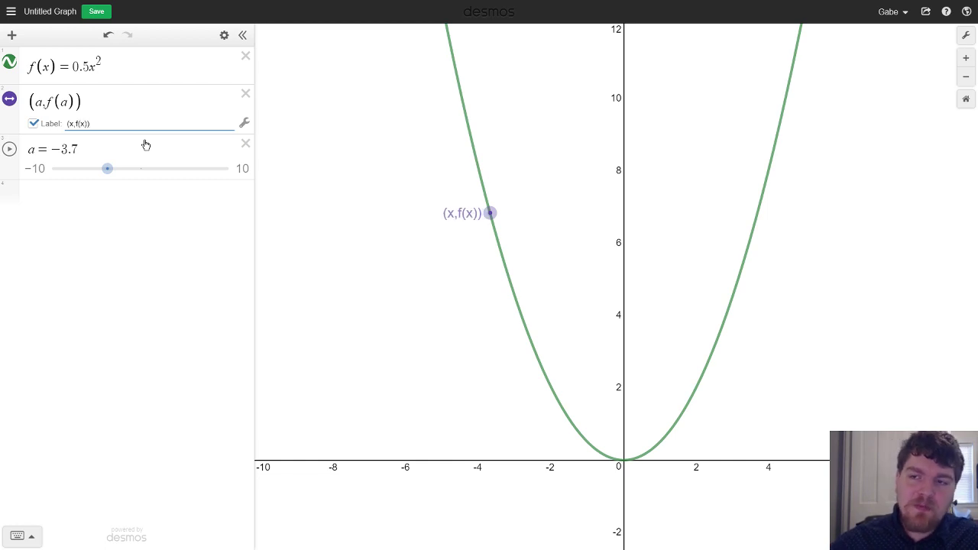
{"action": "left_click_drag", "start_coordinate": [491, 214], "coordinate": [477, 406]}
Limit the slider for a to the range -4 to 4 and move the point on the graph to about a=-3.49
{"action": "left_click", "coordinate": [38, 172]}
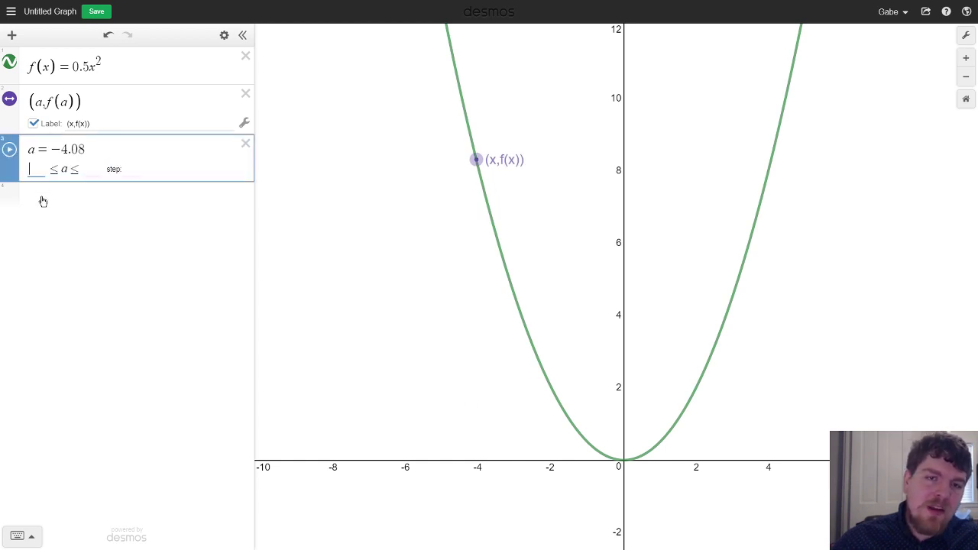
{"action": "left_click", "coordinate": [383, 274]}
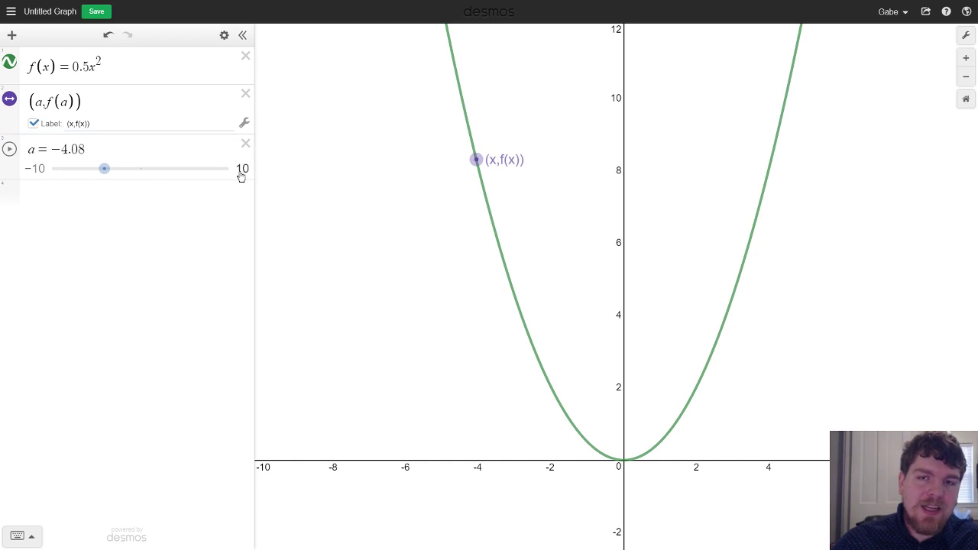
{"action": "left_click", "coordinate": [39, 170]}
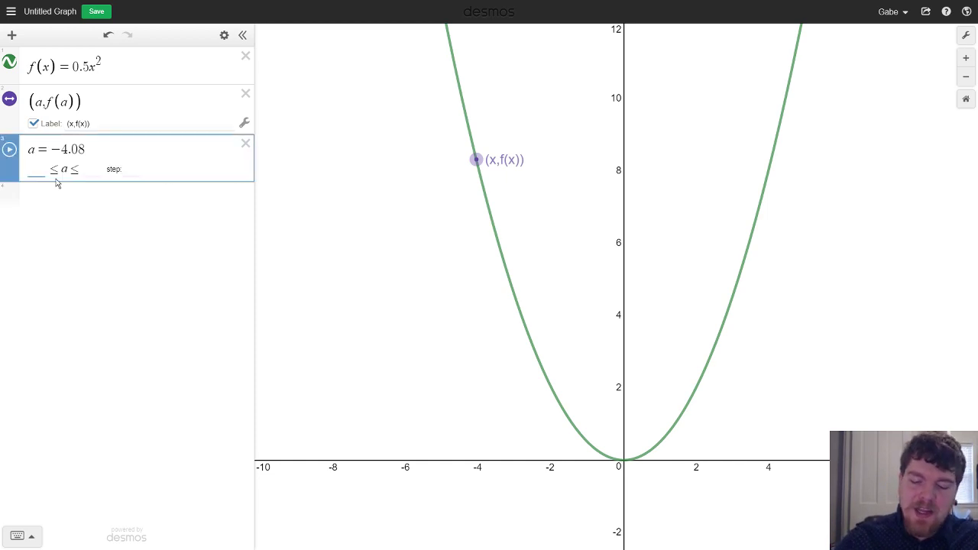
{"action": "type", "text": "-5"}
{"action": "key", "text": "shift+Home"}
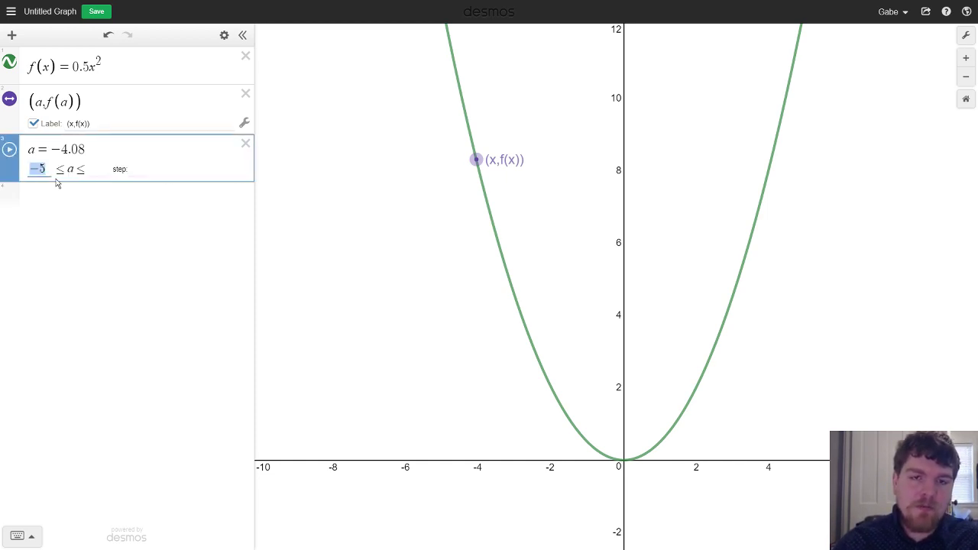
{"action": "type", "text": "-4"}
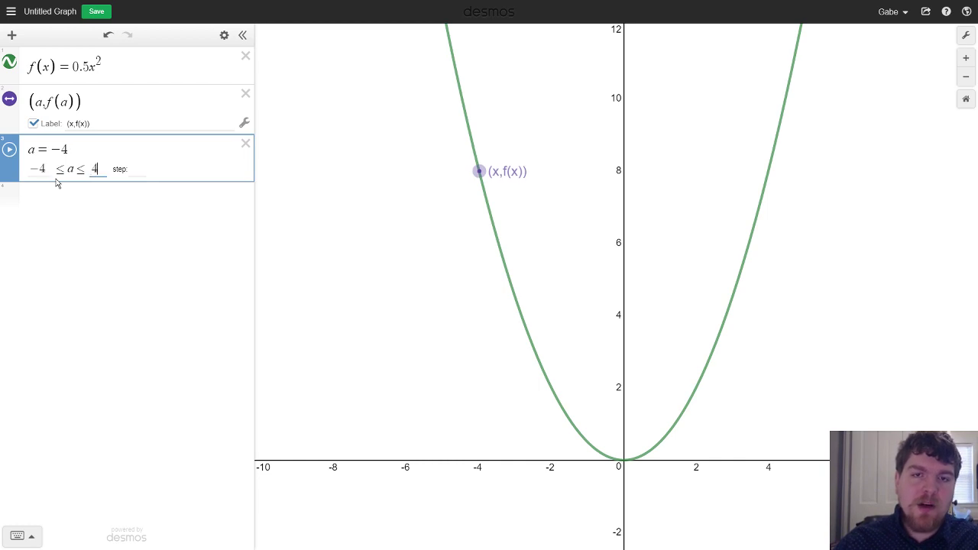
{"action": "left_click", "coordinate": [323, 186]}
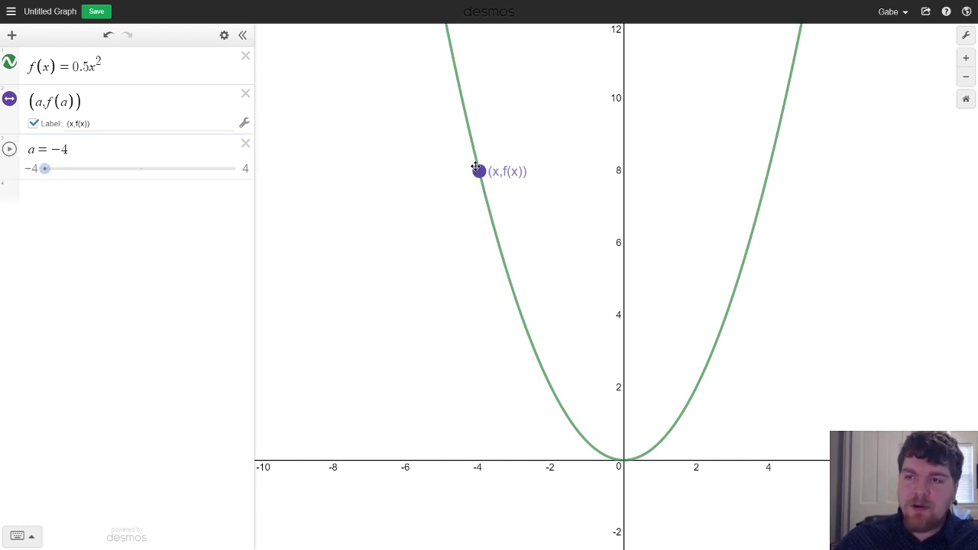
{"action": "left_click_drag", "start_coordinate": [474, 162], "coordinate": [497, 256]}
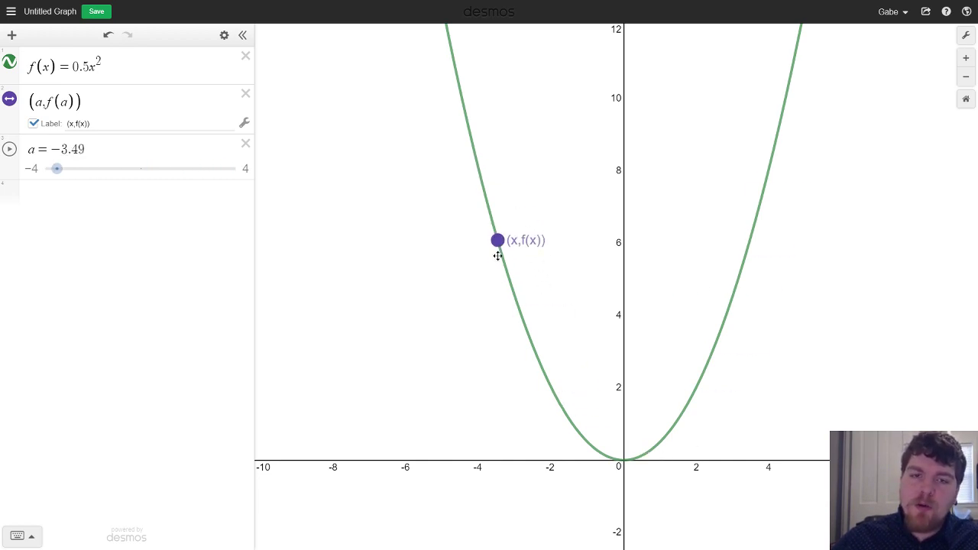
Add the point (a+h,f(a+h)) with a slider for h, and reposition both points to about a=-3.32 and h=2.35
{"action": "left_click", "coordinate": [57, 189]}
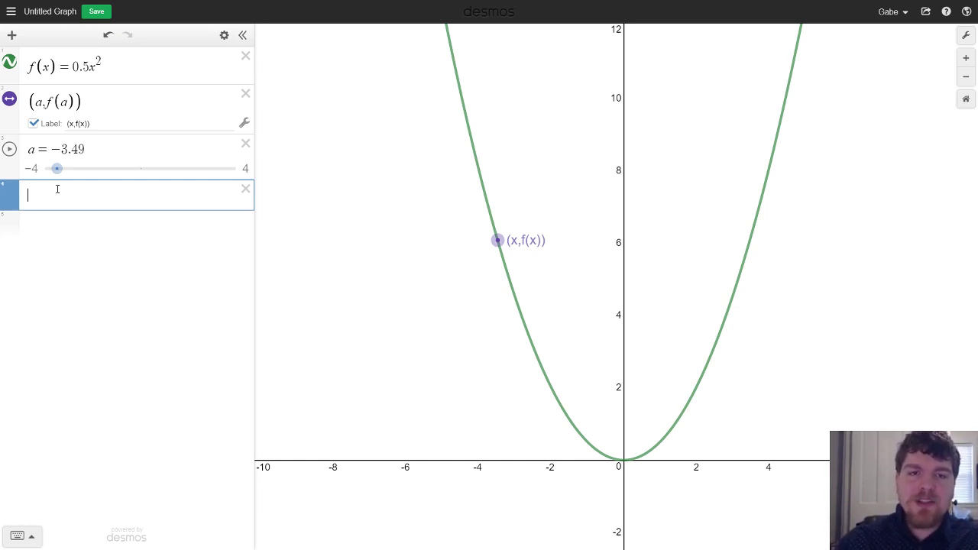
{"action": "type", "text": "("}
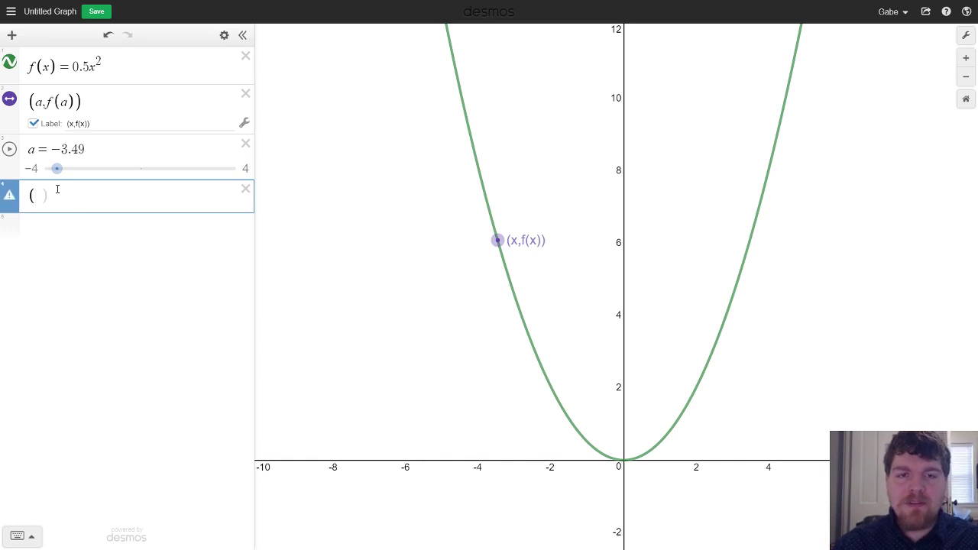
{"action": "type", "text": "a+"}
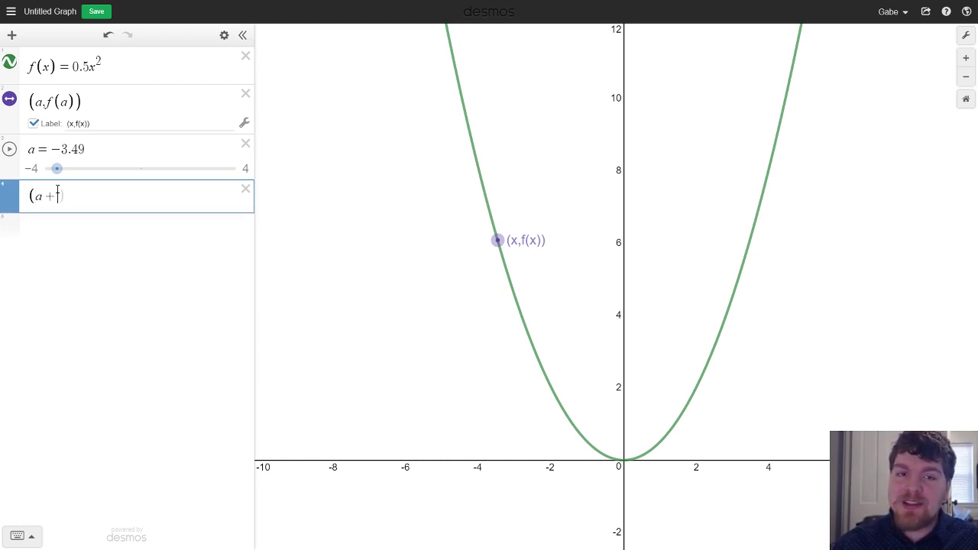
{"action": "type", "text": "h,f(a+h))"}
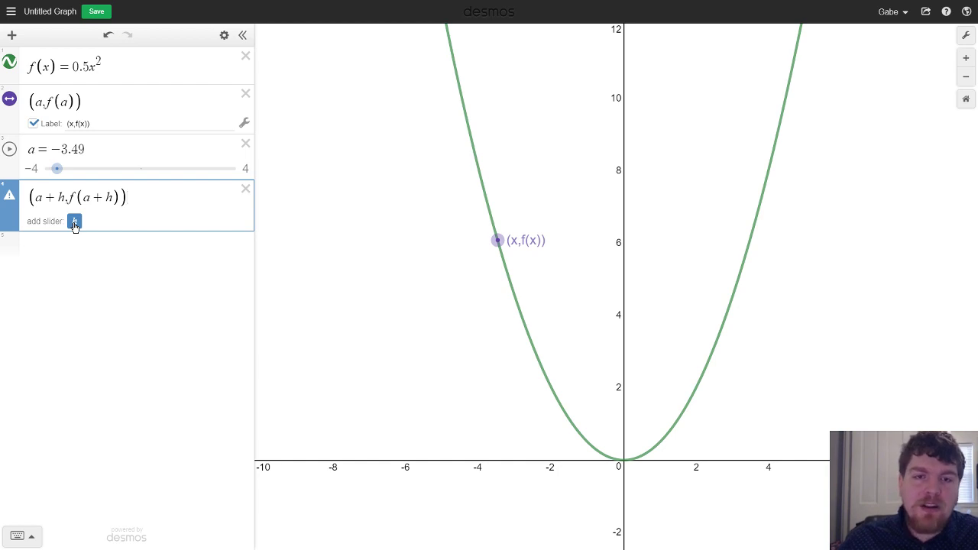
{"action": "left_click", "coordinate": [75, 222]}
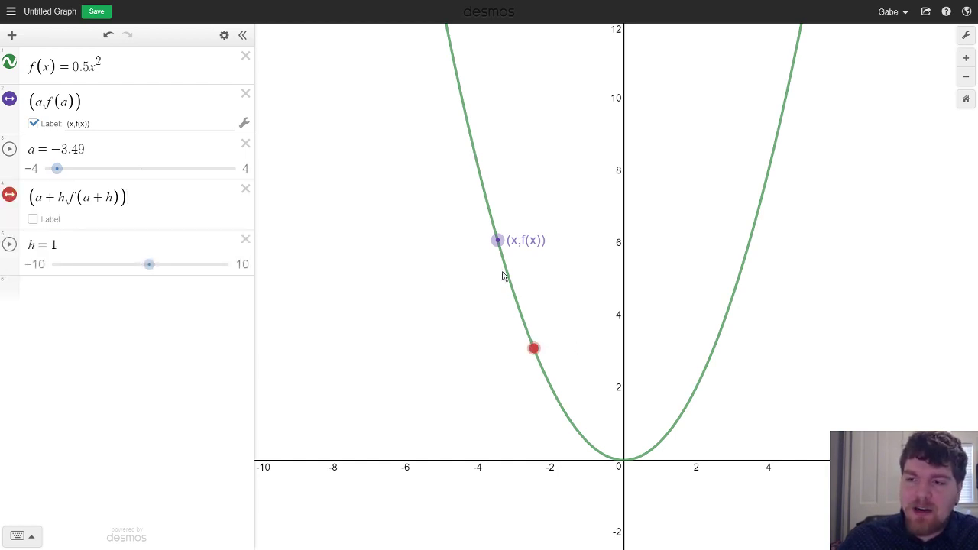
{"action": "left_click_drag", "start_coordinate": [497, 240], "coordinate": [504, 308]}
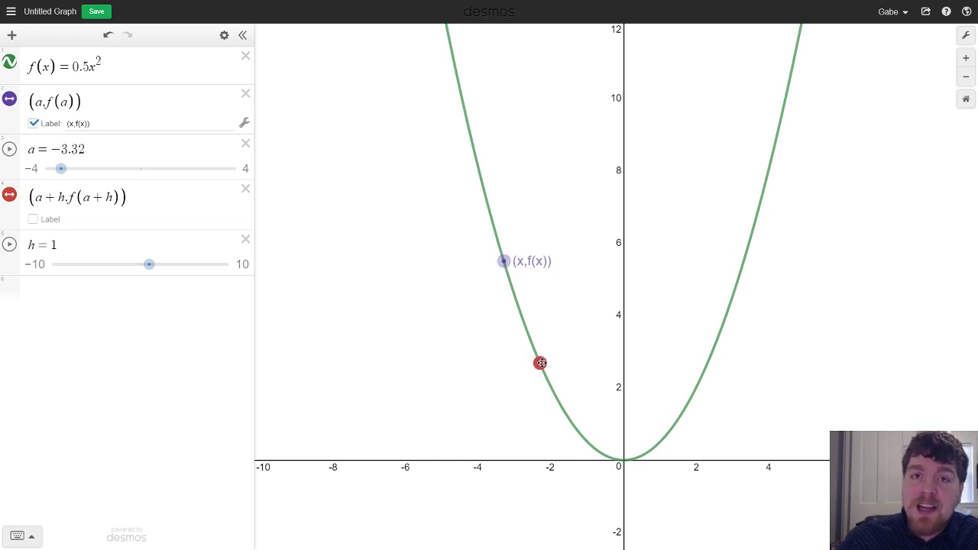
{"action": "left_click_drag", "start_coordinate": [541, 363], "coordinate": [590, 417]}
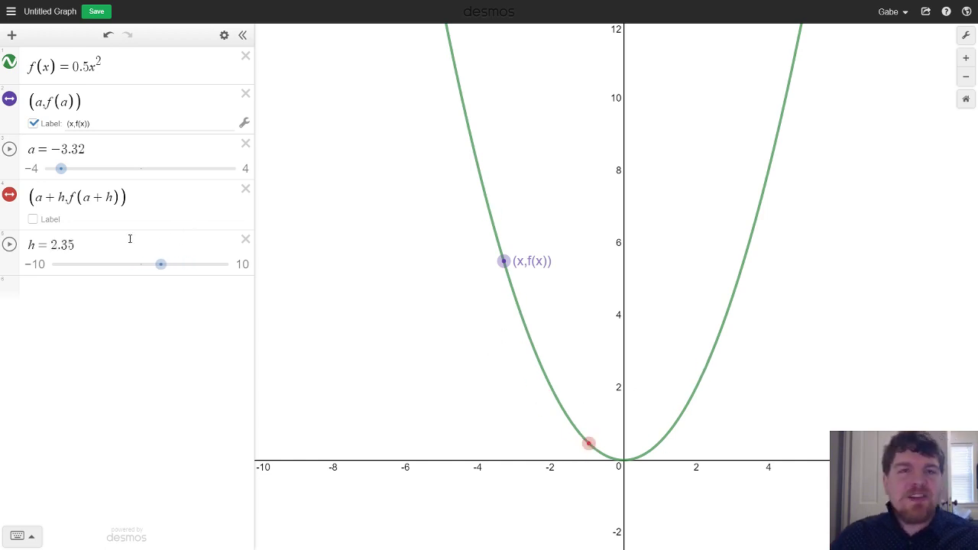
Limit the slider for h to the range 0 to 1 and try moving the second point within it
{"action": "left_click", "coordinate": [38, 264]}
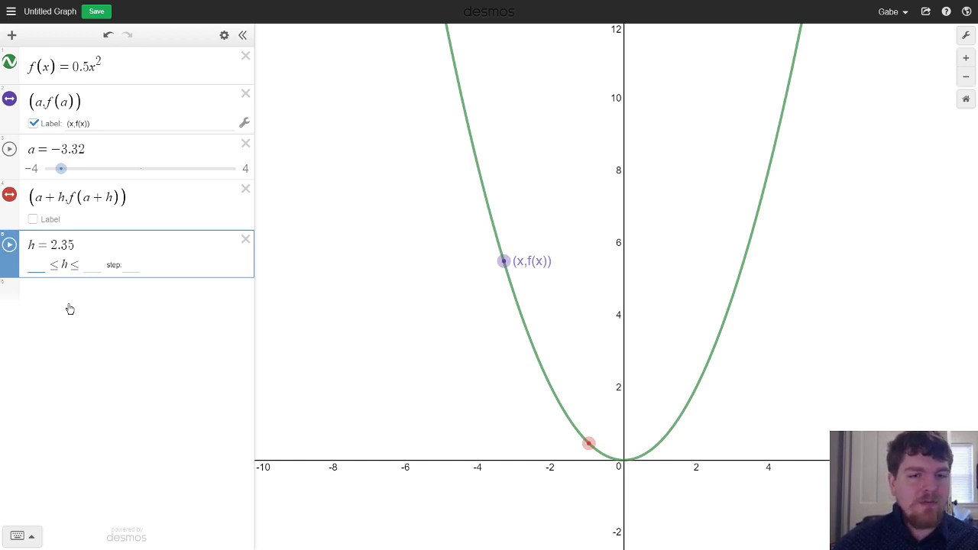
{"action": "type", "text": "1"}
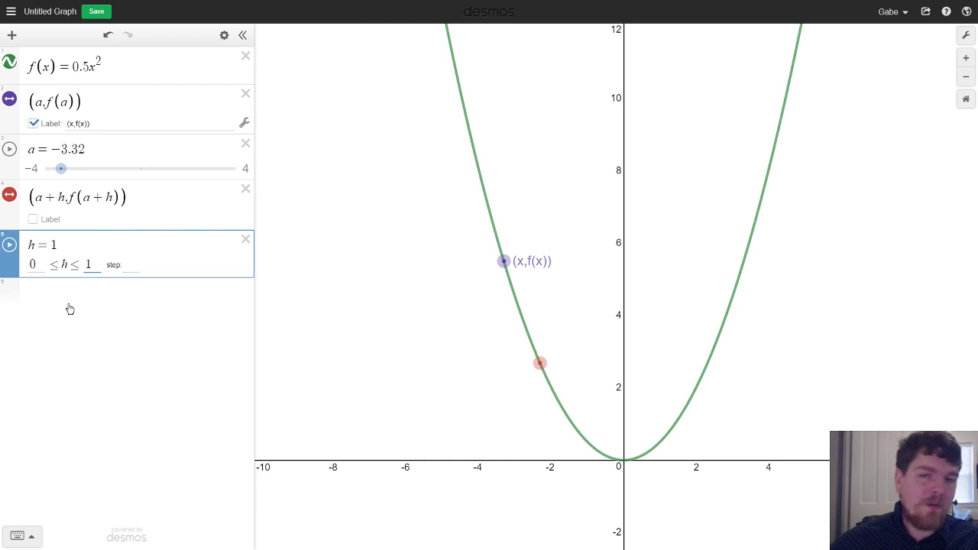
{"action": "left_click", "coordinate": [480, 307]}
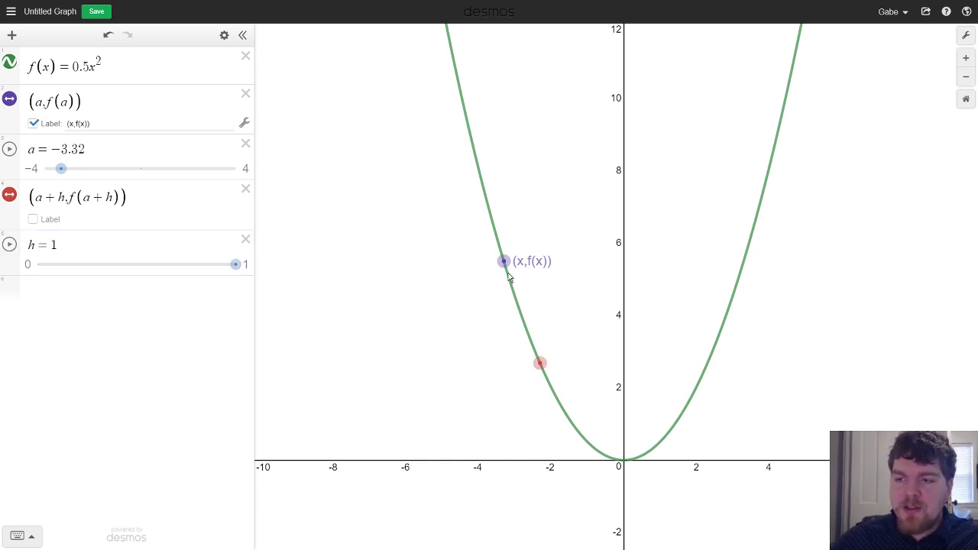
{"action": "left_click_drag", "start_coordinate": [528, 361], "coordinate": [533, 332]}
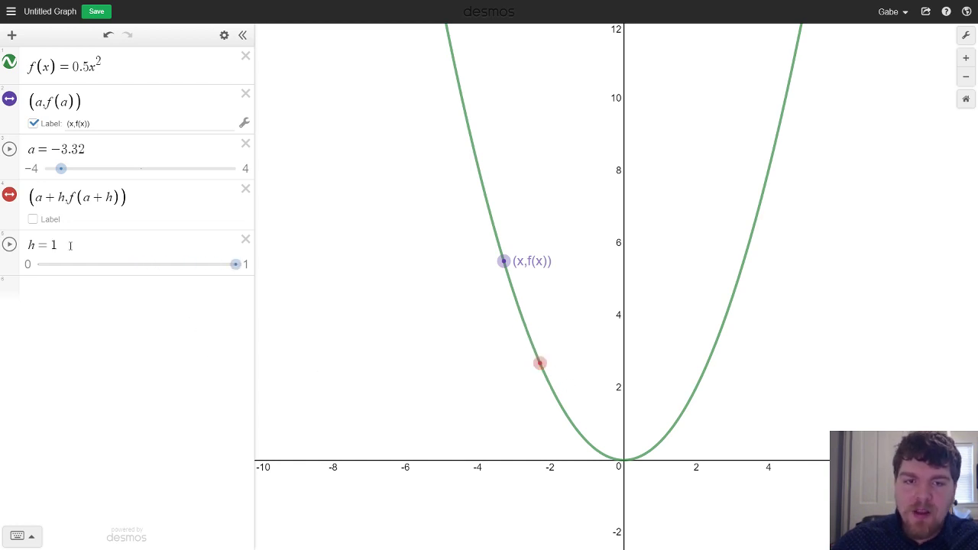
Label the second point (x+h,f(x+h)) and move the first point along the parabola to about a=-2.77
{"action": "left_click", "coordinate": [33, 219]}
{"action": "left_click", "coordinate": [100, 221]}
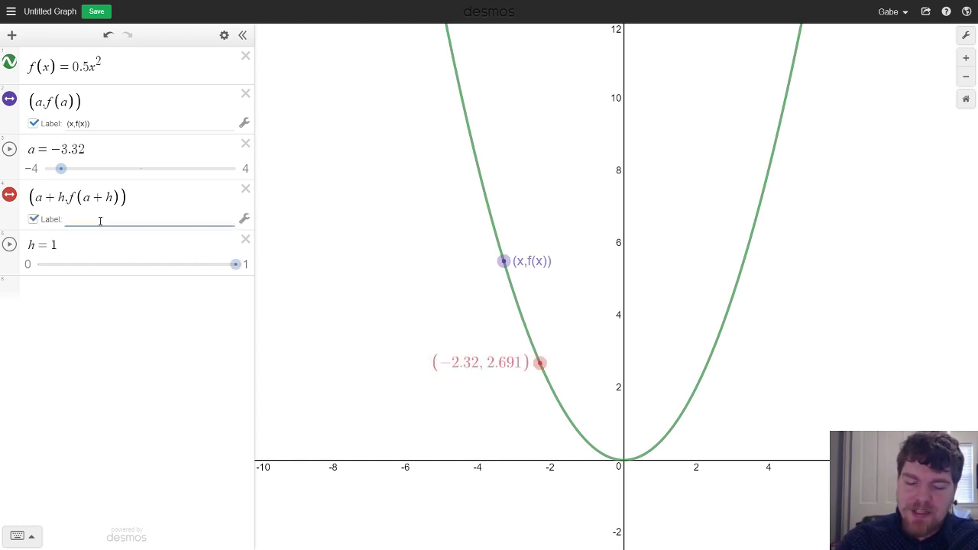
{"action": "type", "text": "(a+h"}
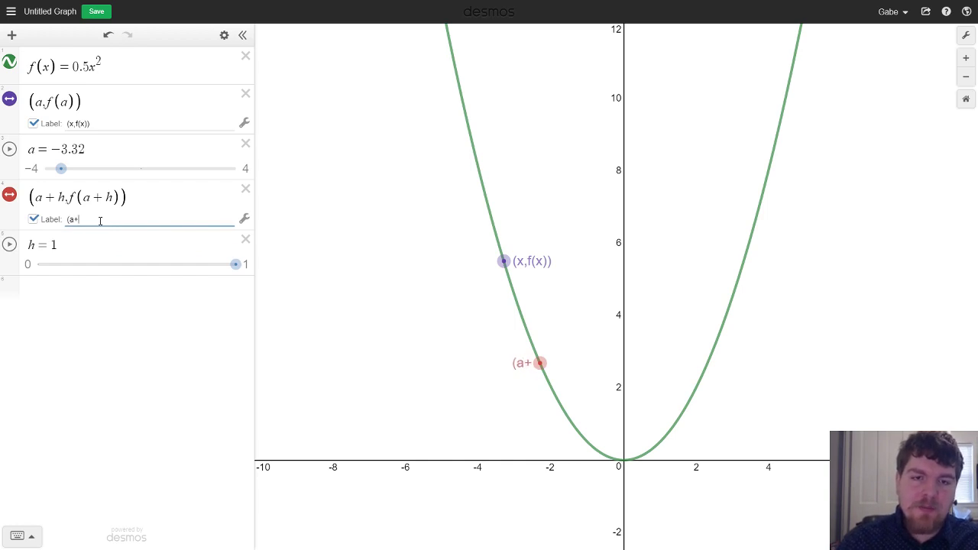
{"action": "key", "text": "BackSpace"}
{"action": "key", "text": "BackSpace"}
{"action": "key", "text": "BackSpace"}
{"action": "type", "text": "x+h,f("}
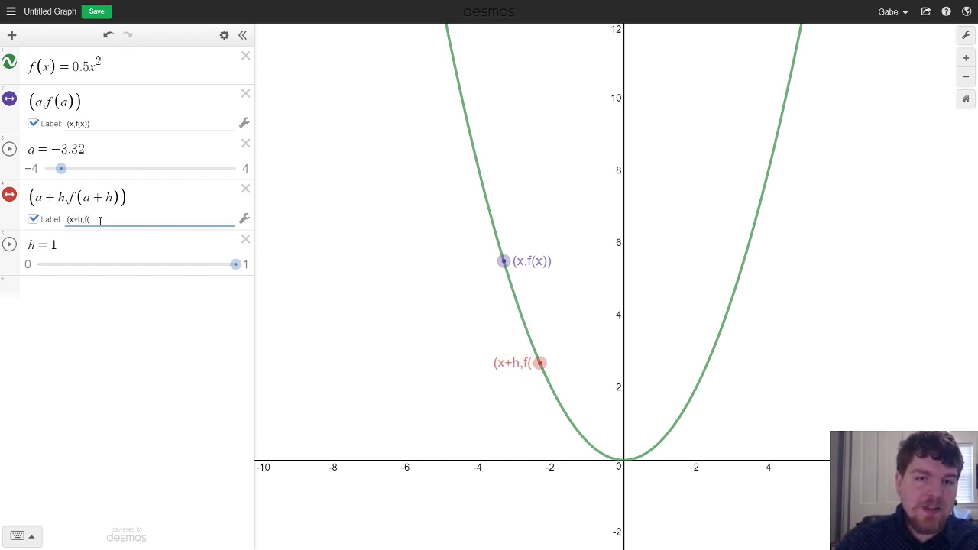
{"action": "type", "text": "x+h))"}
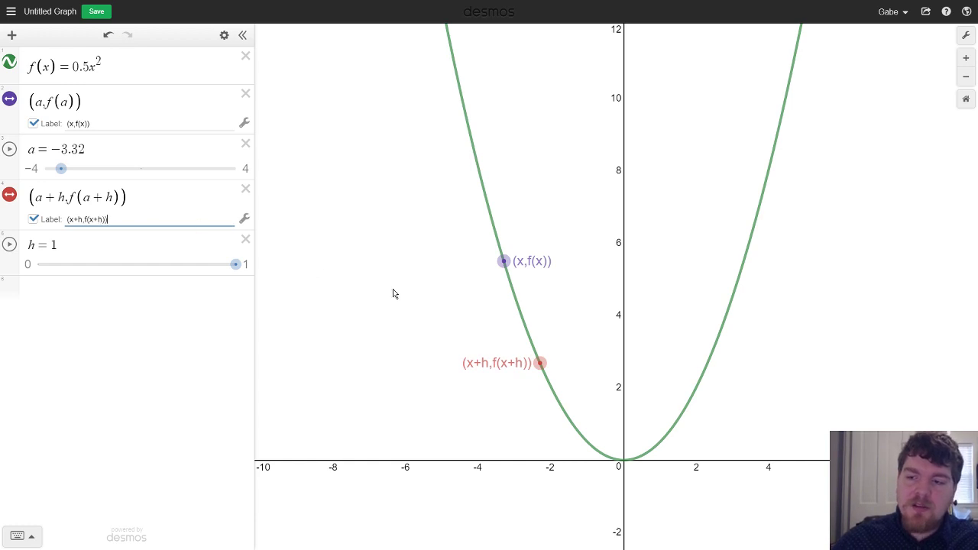
{"action": "left_click_drag", "start_coordinate": [503, 260], "coordinate": [524, 321]}
{"action": "left_click_drag", "start_coordinate": [559, 403], "coordinate": [578, 421]}
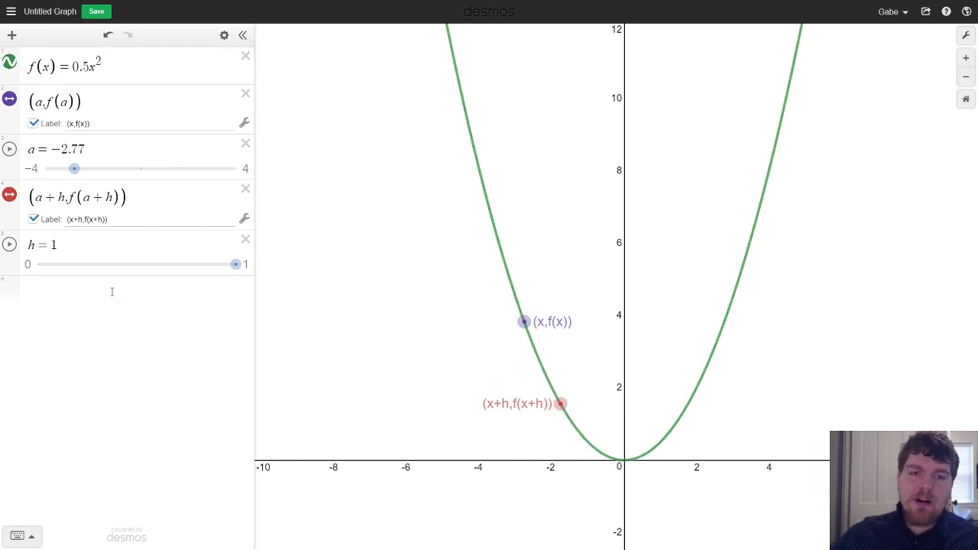
Define the slope between the two points in a new expression as m=(f(a+h)-f(a))/h
{"action": "left_click", "coordinate": [112, 291]}
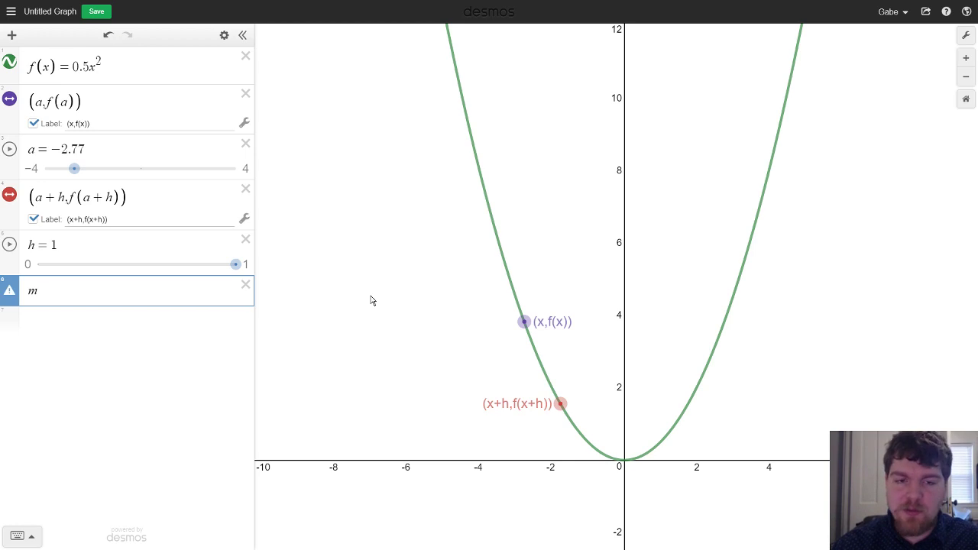
{"action": "type", "text": "m=("}
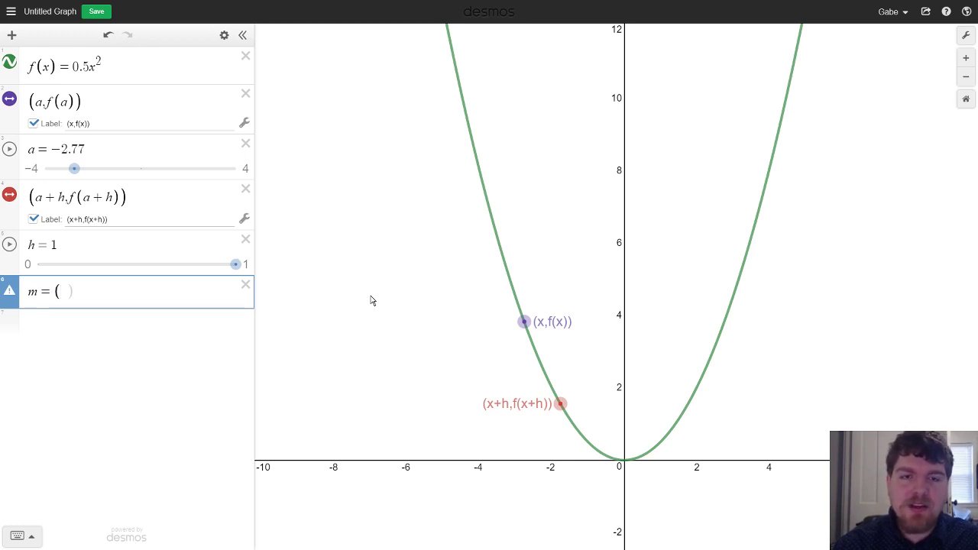
{"action": "type", "text": "f(a+"}
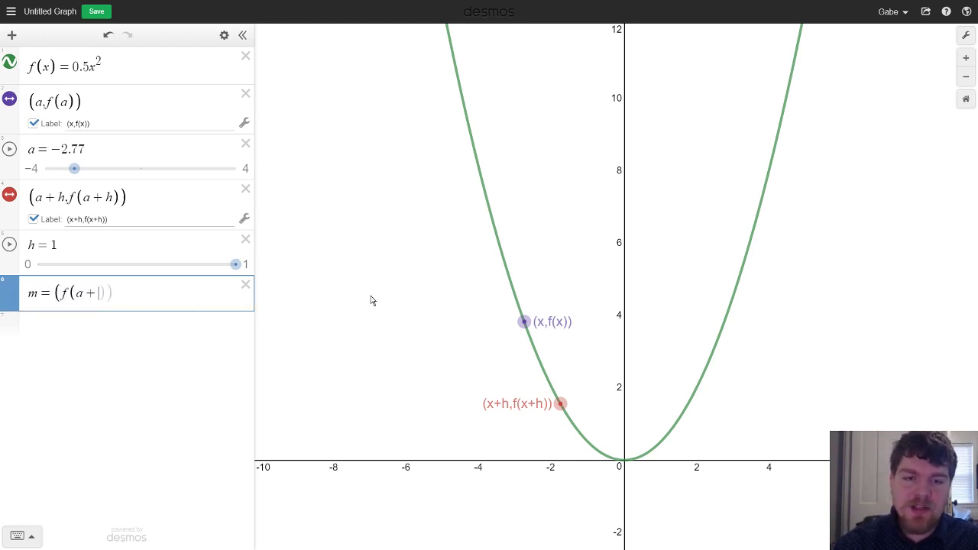
{"action": "type", "text": "h)-f(a))"}
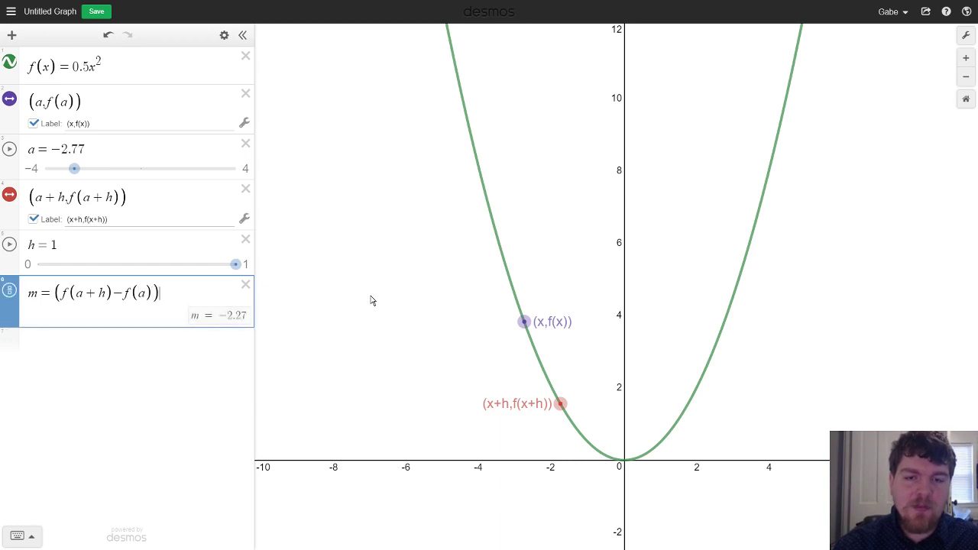
{"action": "type", "text": "/"}
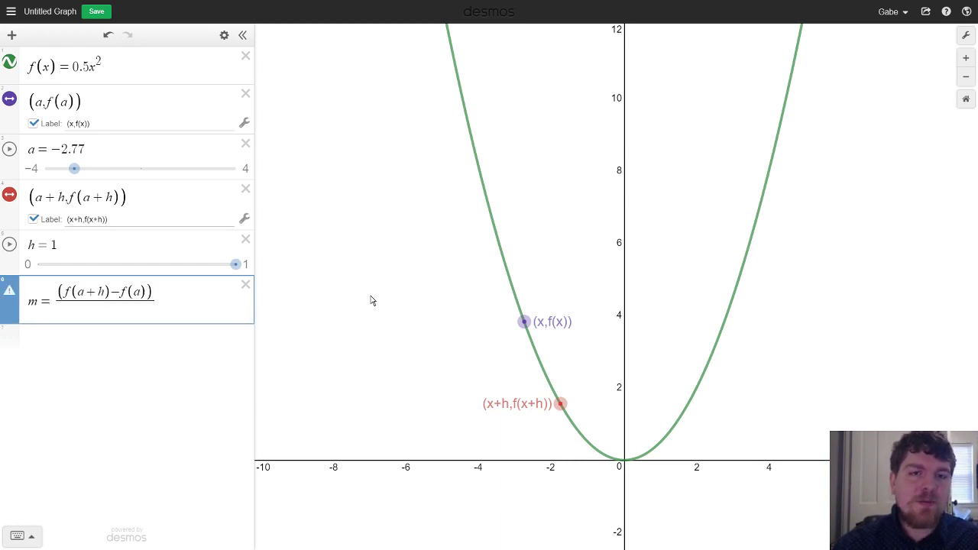
{"action": "type", "text": "h"}
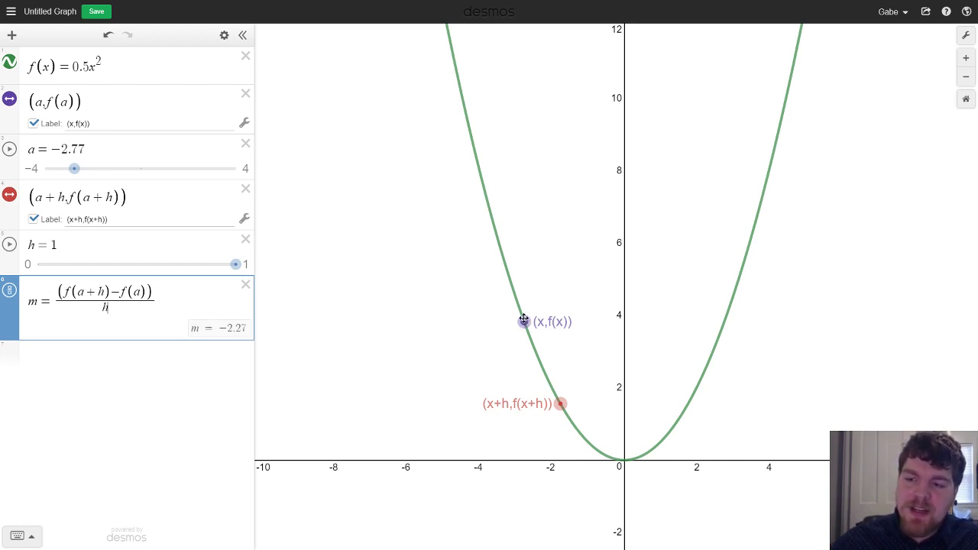
Slide both points along the parabola, leaving them at about a=-3.35 and h=0.3
{"action": "left_click_drag", "start_coordinate": [524, 318], "coordinate": [480, 368]}
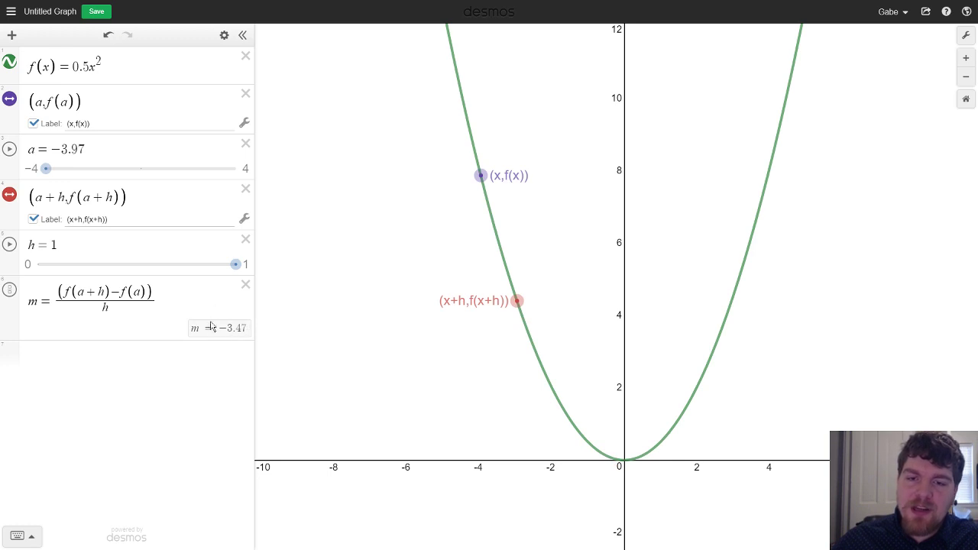
{"action": "left_click_drag", "start_coordinate": [512, 295], "coordinate": [491, 232]}
{"action": "left_click_drag", "start_coordinate": [480, 175], "coordinate": [502, 313]}
Add the secant line through the two points in a new expression as y=m(x-a)+f(a)
{"action": "left_click", "coordinate": [130, 356]}
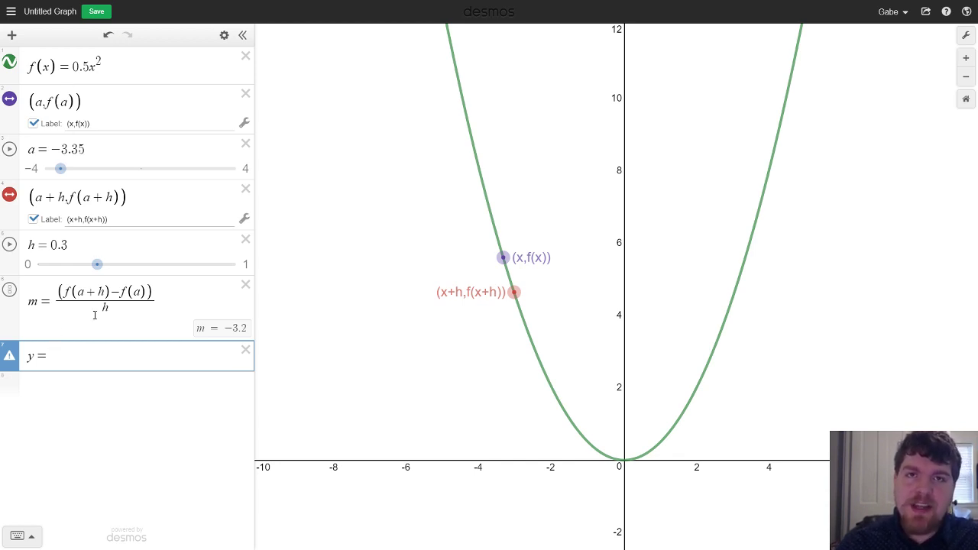
{"action": "type", "text": "m(x-a)"}
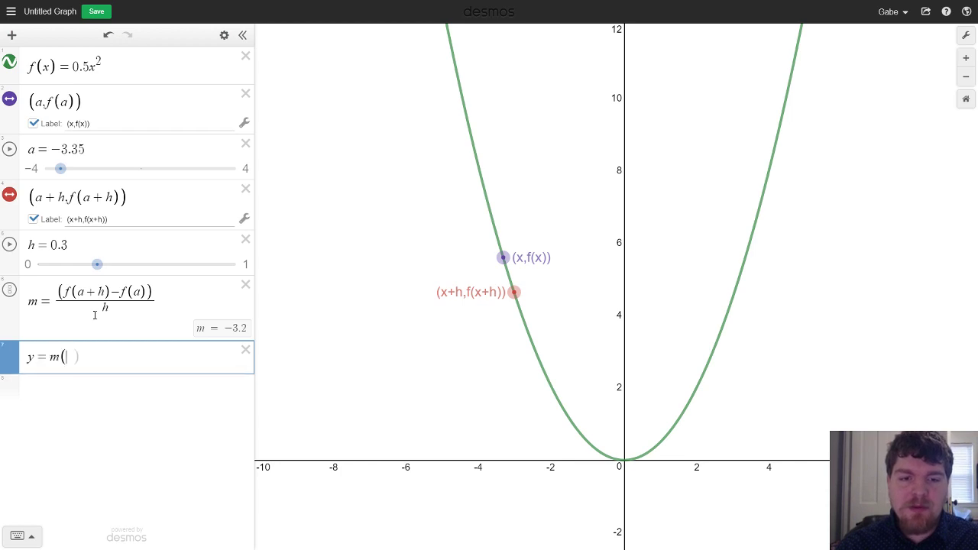
{"action": "type", "text": "+f(a"}
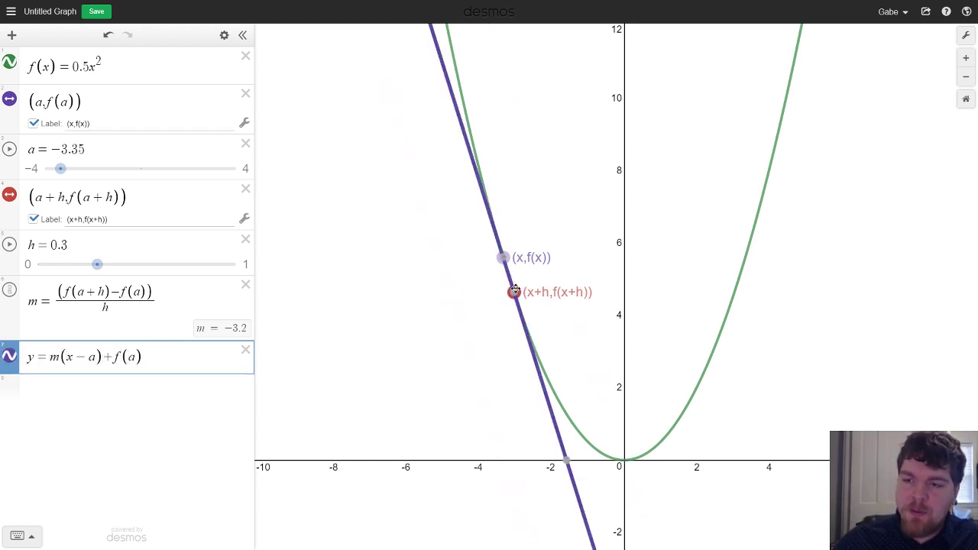
Move both points to the parabola's right branch and back to its left branch, at about a=-3.07 and h=0.72
{"action": "left_click_drag", "start_coordinate": [516, 291], "coordinate": [548, 324]}
{"action": "left_click_drag", "start_coordinate": [503, 260], "coordinate": [700, 401]}
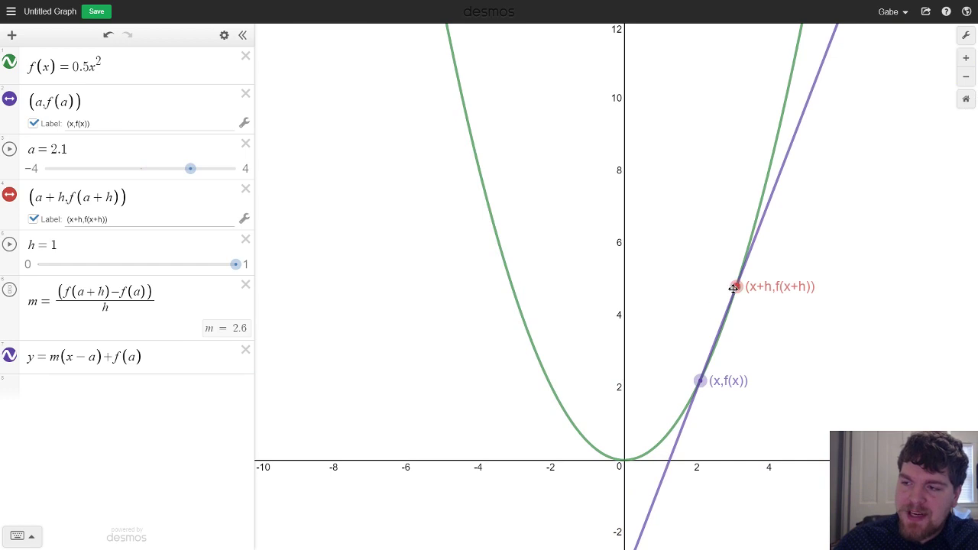
{"action": "left_click_drag", "start_coordinate": [735, 287], "coordinate": [726, 316]}
{"action": "left_click_drag", "start_coordinate": [700, 381], "coordinate": [513, 371]}
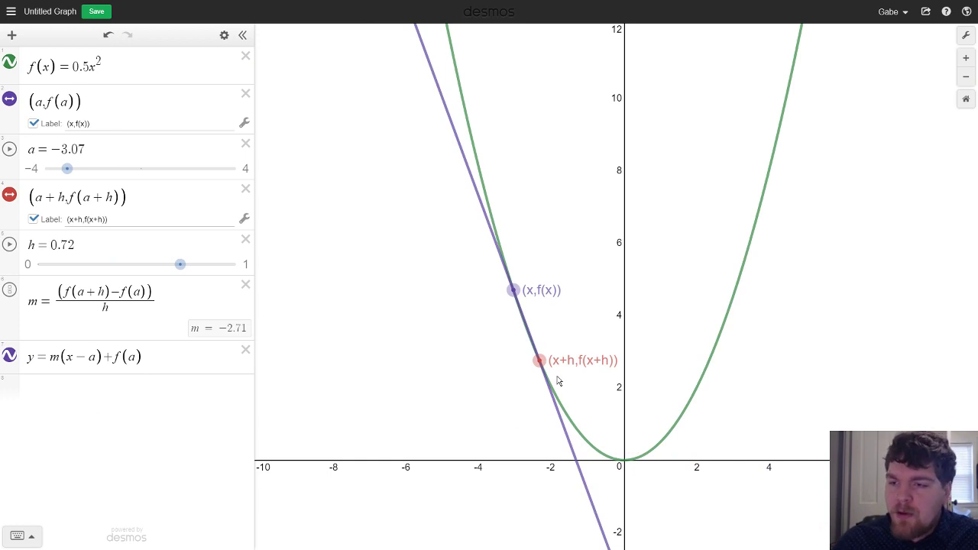
Vary h between 1 and 0 to bring the two points together and apart, leaving h at 1
{"action": "left_click_drag", "start_coordinate": [177, 272], "coordinate": [237, 267]}
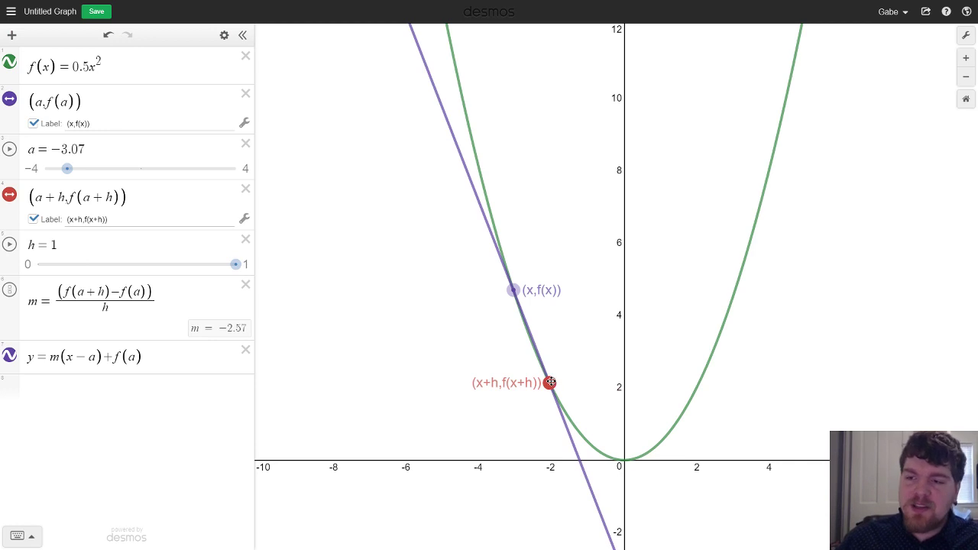
{"action": "left_click_drag", "start_coordinate": [550, 382], "coordinate": [513, 290]}
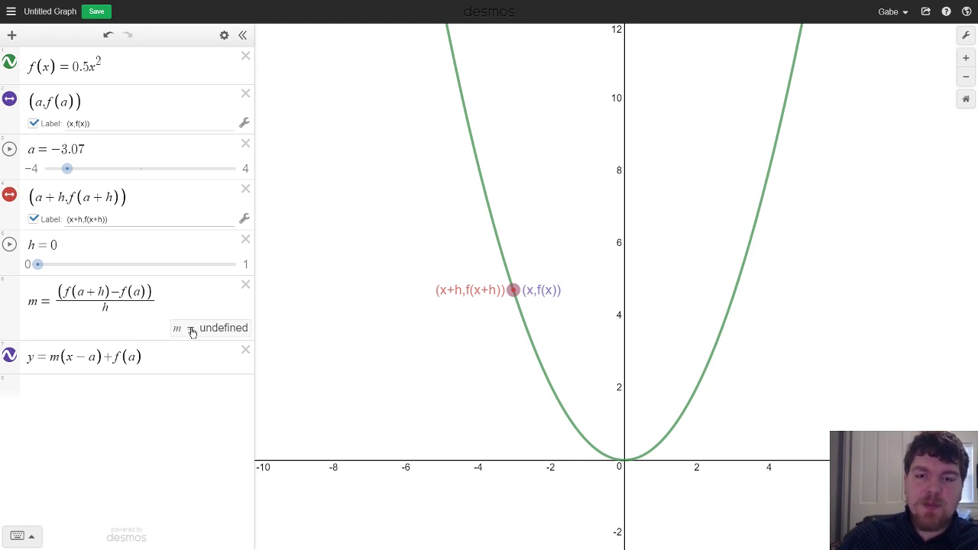
{"action": "left_click_drag", "start_coordinate": [38, 265], "coordinate": [247, 264]}
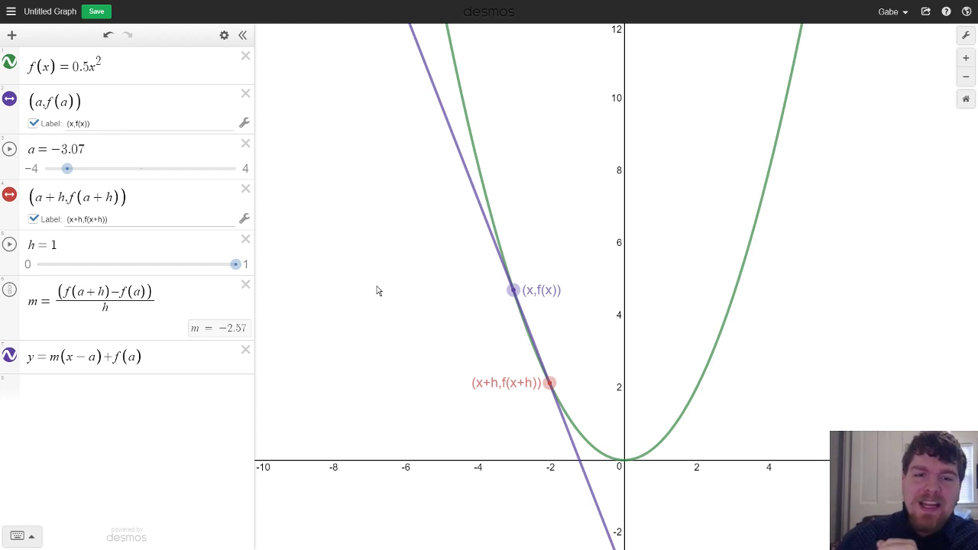
{"action": "mouse_move", "coordinate": [235, 264]}
{"action": "left_mouse_down"}
{"action": "mouse_move", "coordinate": [38, 265]}
{"action": "mouse_move", "coordinate": [252, 272]}
{"action": "left_mouse_up"}
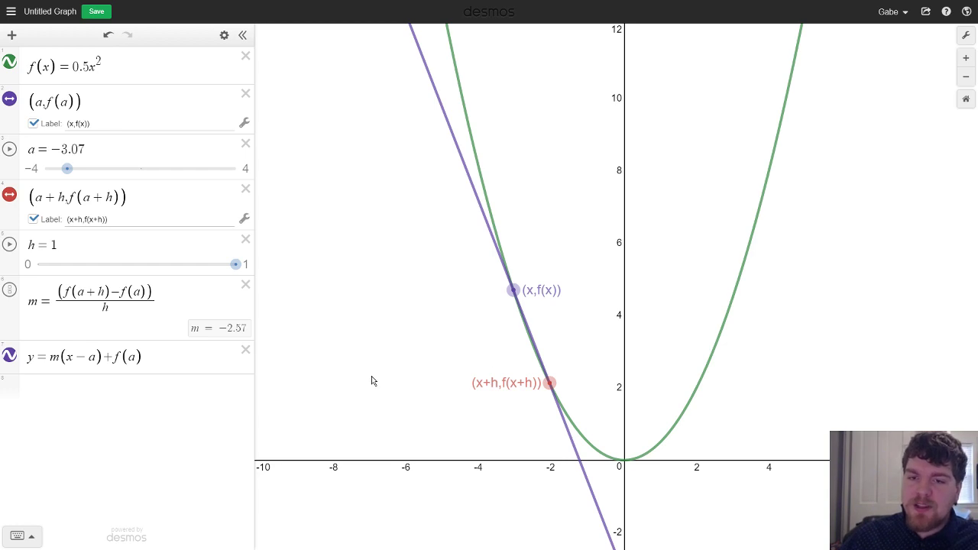
Add the tangent line at the first point in the expression below the secant line as y=f'(a)(x-a)+f(a)
{"action": "left_click", "coordinate": [156, 392]}
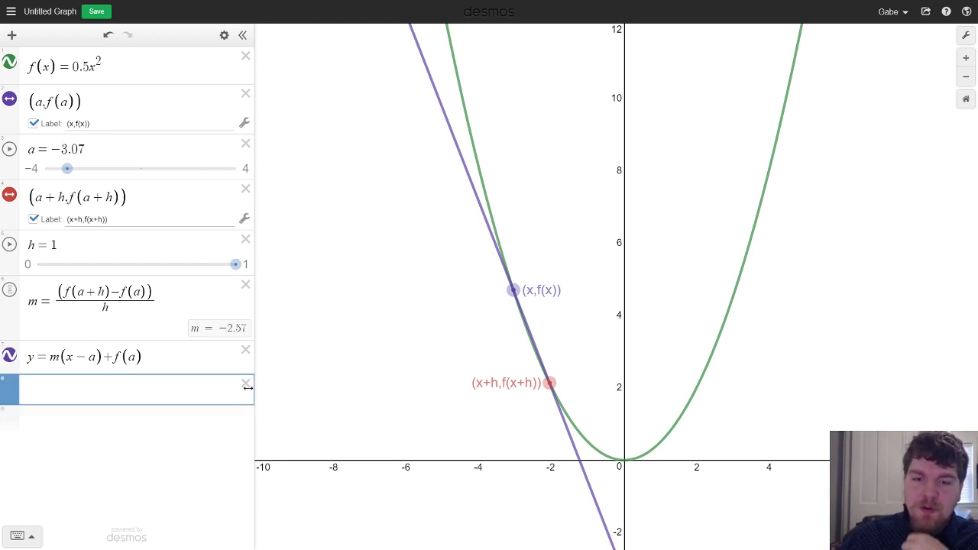
{"action": "left_click", "coordinate": [149, 416]}
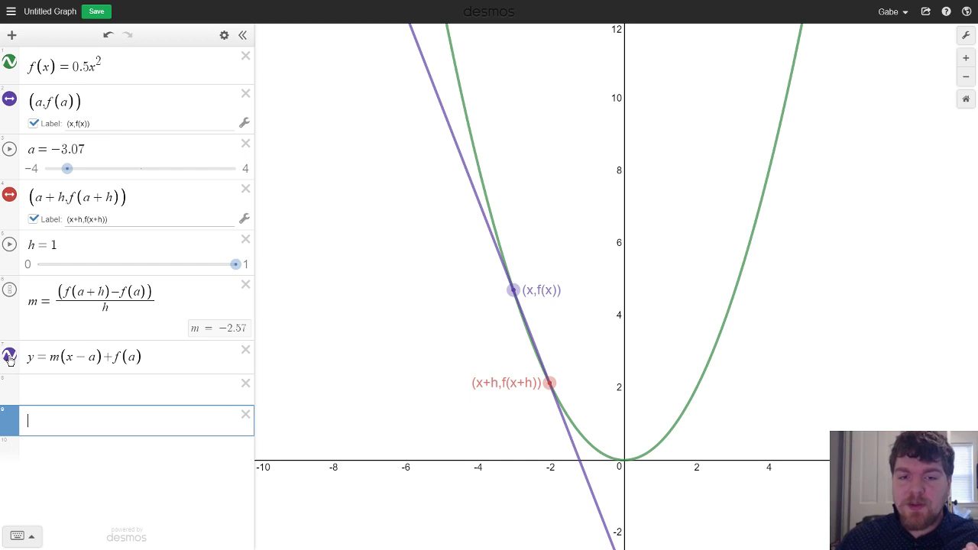
{"action": "left_click", "coordinate": [59, 390]}
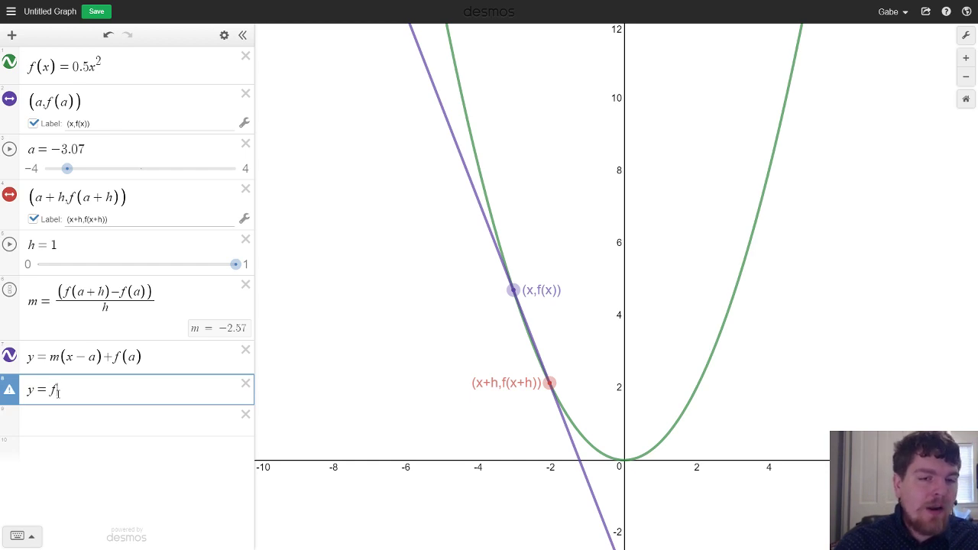
{"action": "type", "text": "(a)"}
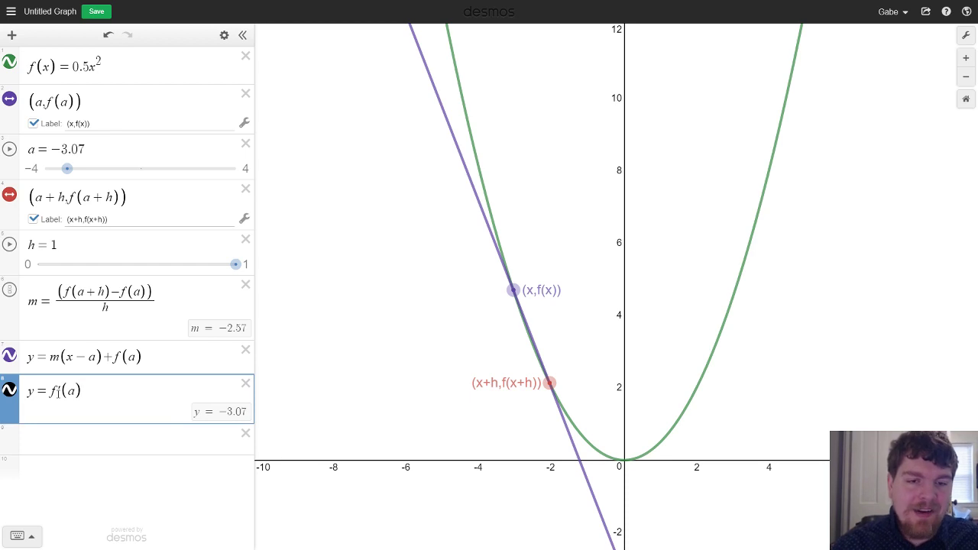
{"action": "type", "text": "(x"}
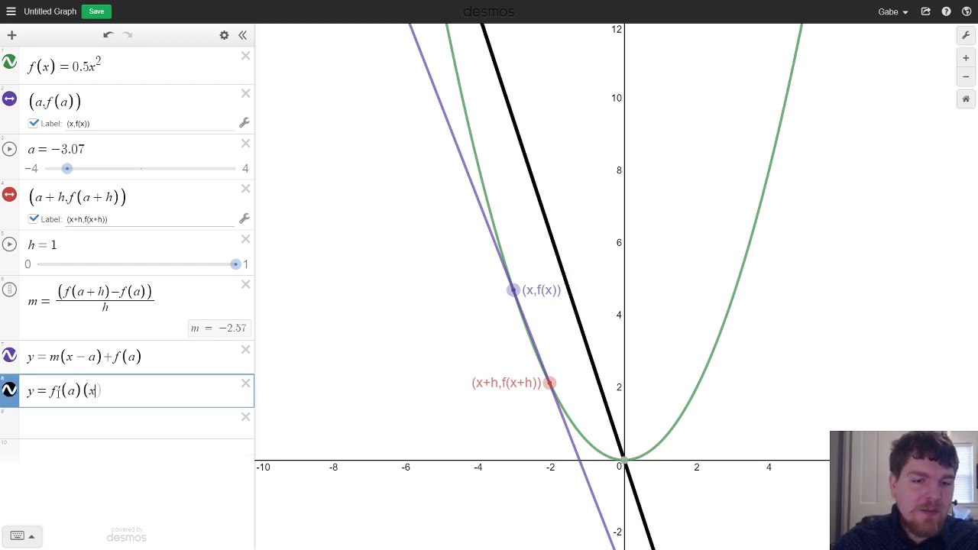
{"action": "type", "text": "-a)+f(a"}
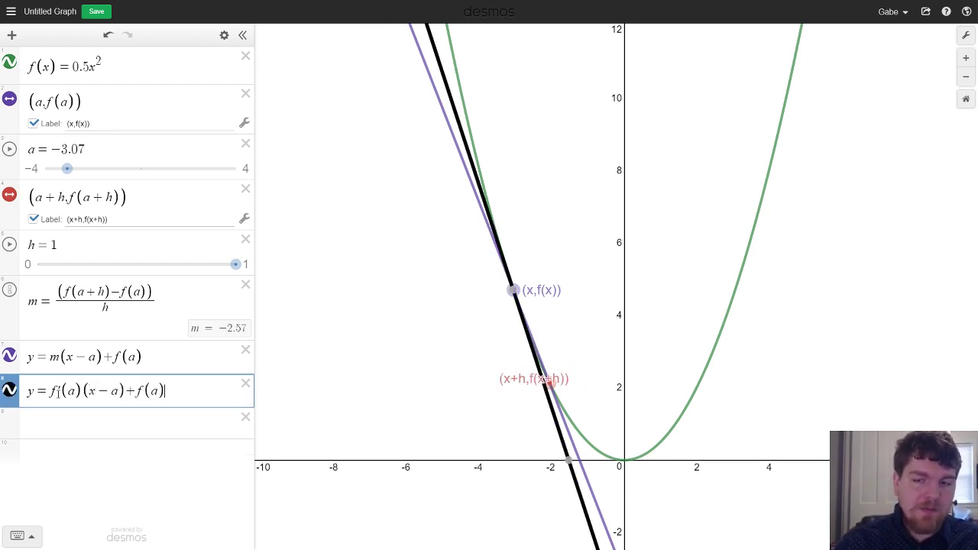
Hide the secant line and the second point with its label, and move the first point to about a=-2.94
{"action": "left_click", "coordinate": [10, 357]}
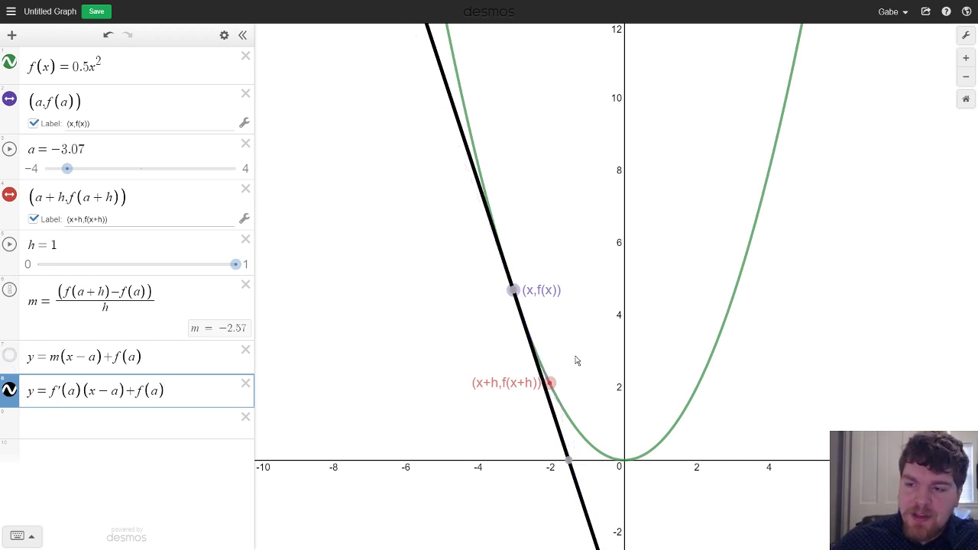
{"action": "left_click", "coordinate": [12, 199]}
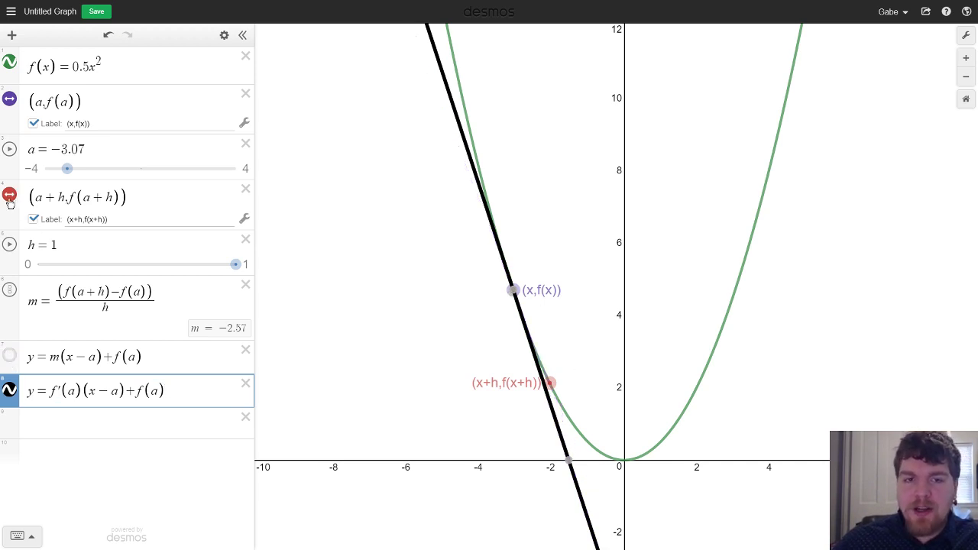
{"action": "left_click", "coordinate": [34, 220]}
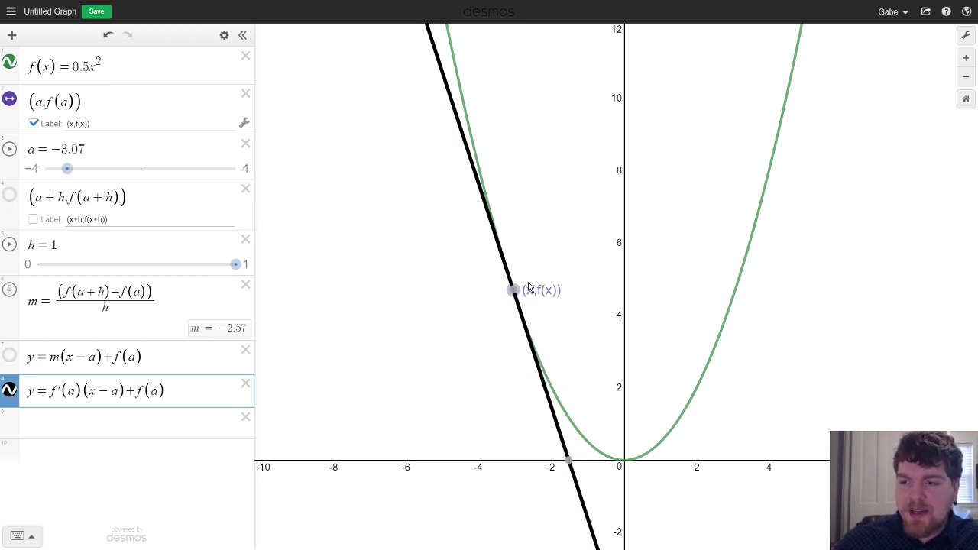
{"action": "left_click_drag", "start_coordinate": [513, 290], "coordinate": [517, 378]}
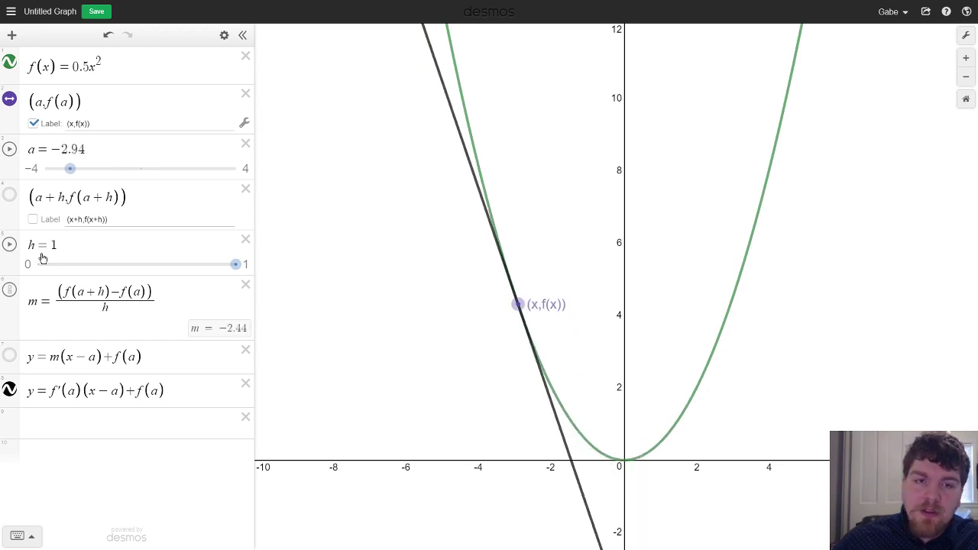
Show the second point with its label and the secant line again, and hide the tangent line
{"action": "left_click", "coordinate": [9, 195]}
{"action": "left_click", "coordinate": [32, 219]}
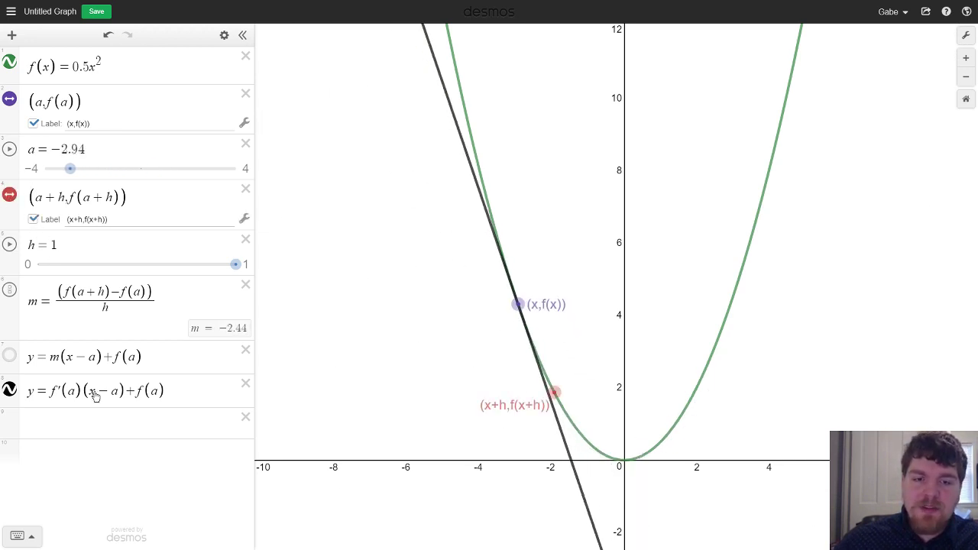
{"action": "left_click", "coordinate": [9, 389]}
{"action": "left_click", "coordinate": [9, 356]}
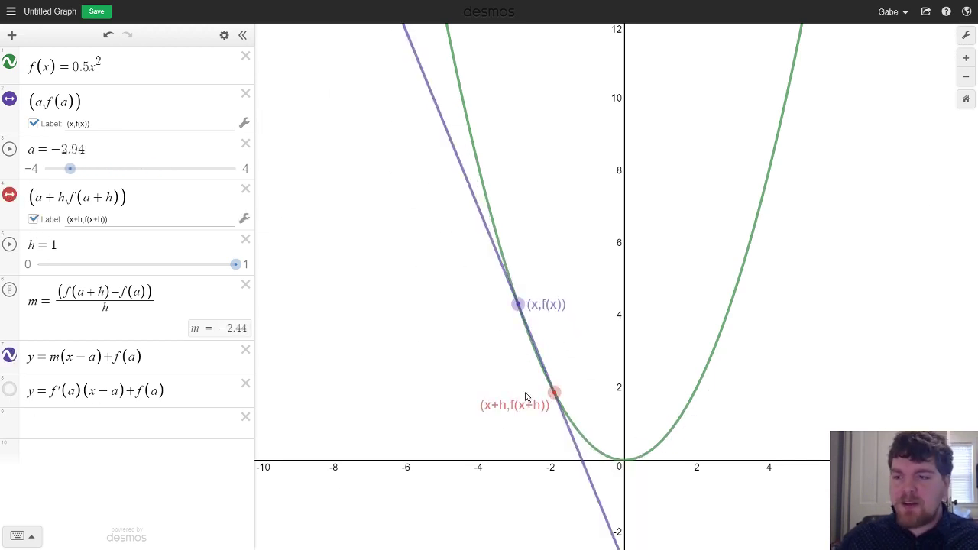
Replace the parabola with f(x)=sin(x) in the function definition
{"action": "scroll", "coordinate": [424, 271], "scroll_direction": "up", "scroll_amount": 1}
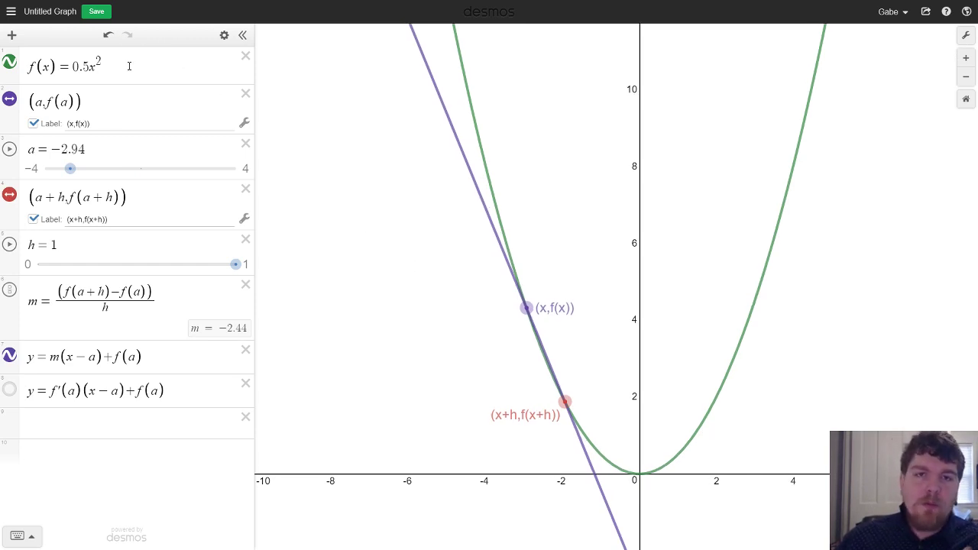
{"action": "left_click_drag", "start_coordinate": [129, 67], "coordinate": [71, 67]}
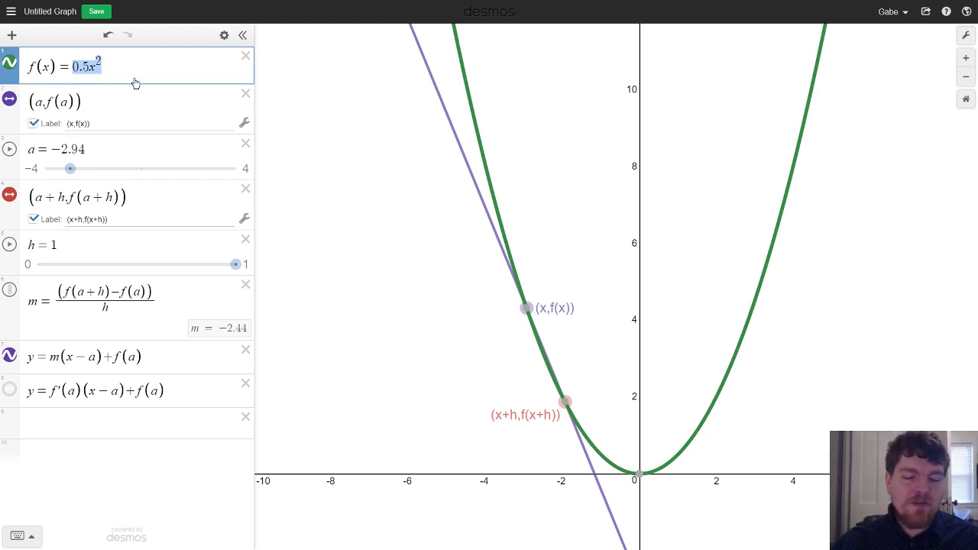
{"action": "type", "text": "sin(x)"}
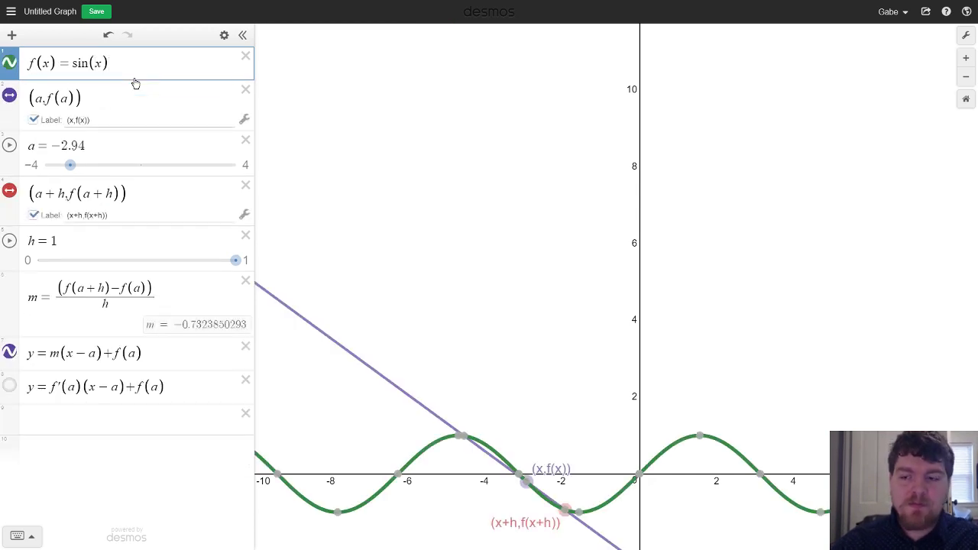
{"action": "left_click", "coordinate": [391, 286]}
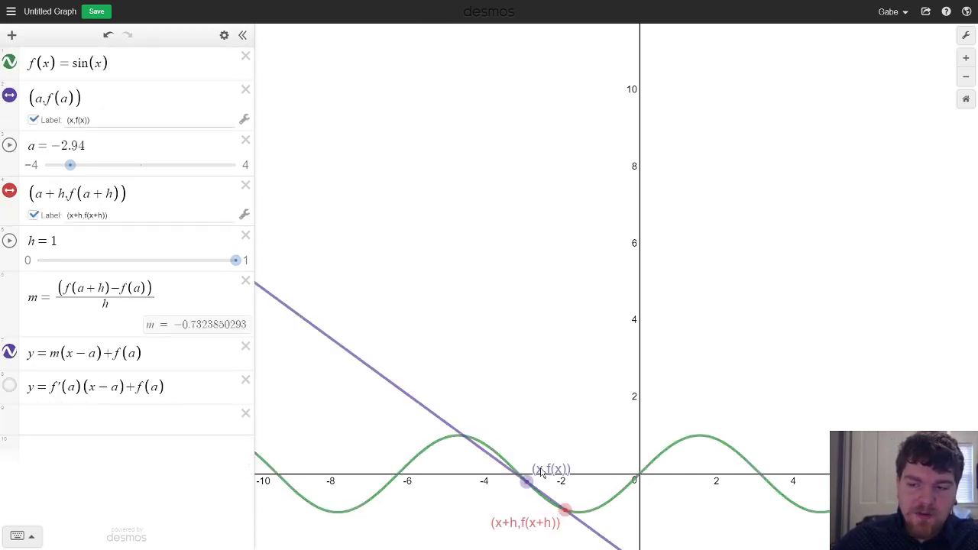
Move the two points along the sine curve to a=1 and about h=0.52
{"action": "left_click_drag", "start_coordinate": [527, 480], "coordinate": [665, 473]}
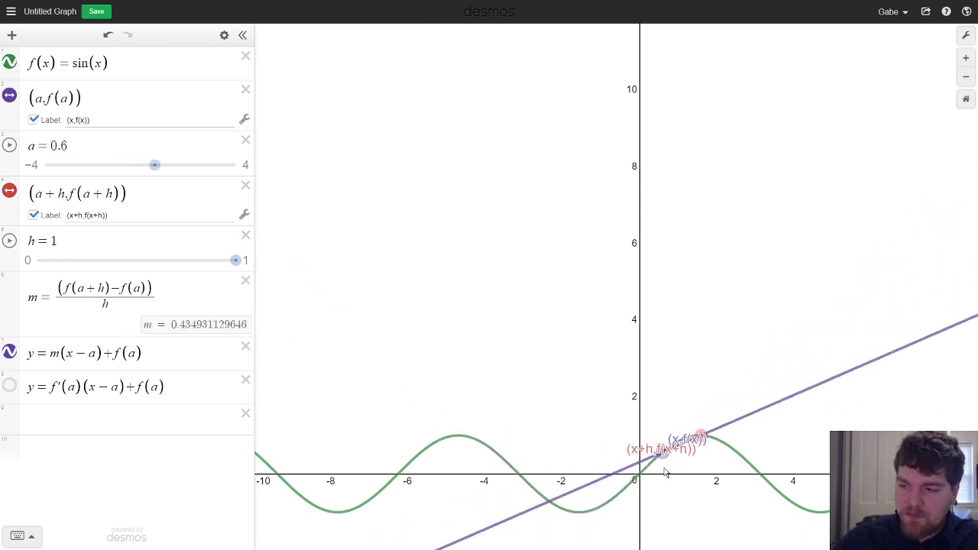
{"action": "left_click_drag", "start_coordinate": [720, 443], "coordinate": [680, 486]}
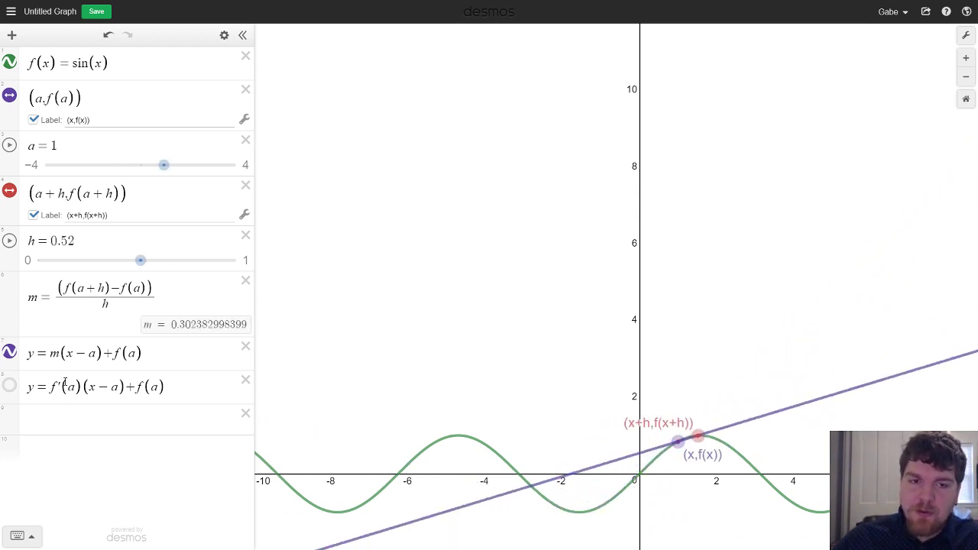
Animate the h slider and slow its animation by two speed levels to watch the secant line near the two points
{"action": "left_click", "coordinate": [9, 241]}
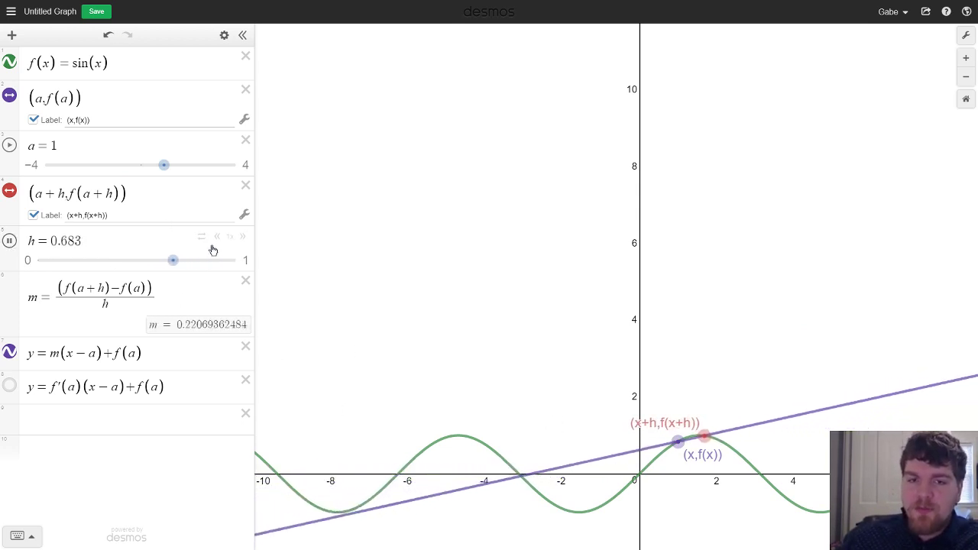
{"action": "left_click", "coordinate": [10, 242]}
{"action": "left_click", "coordinate": [11, 241]}
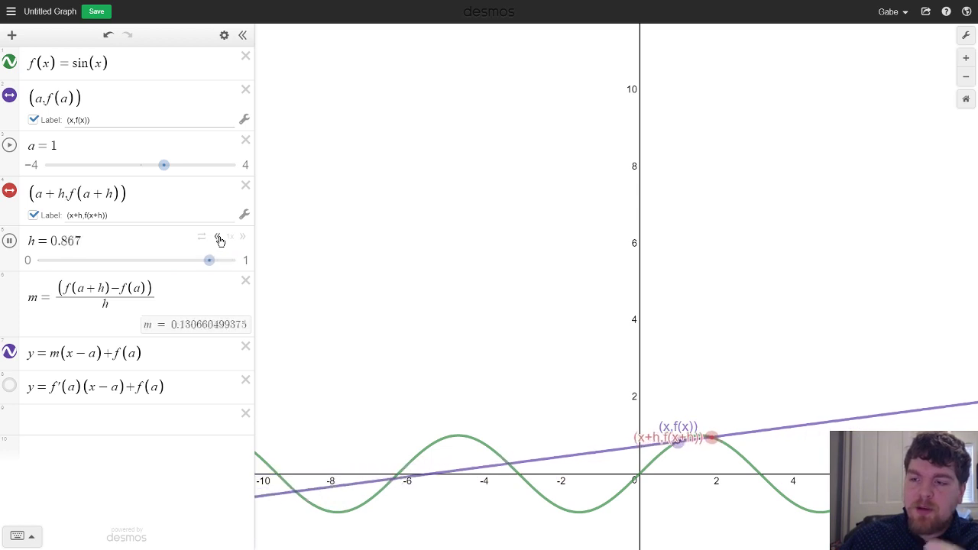
{"action": "left_click", "coordinate": [219, 239]}
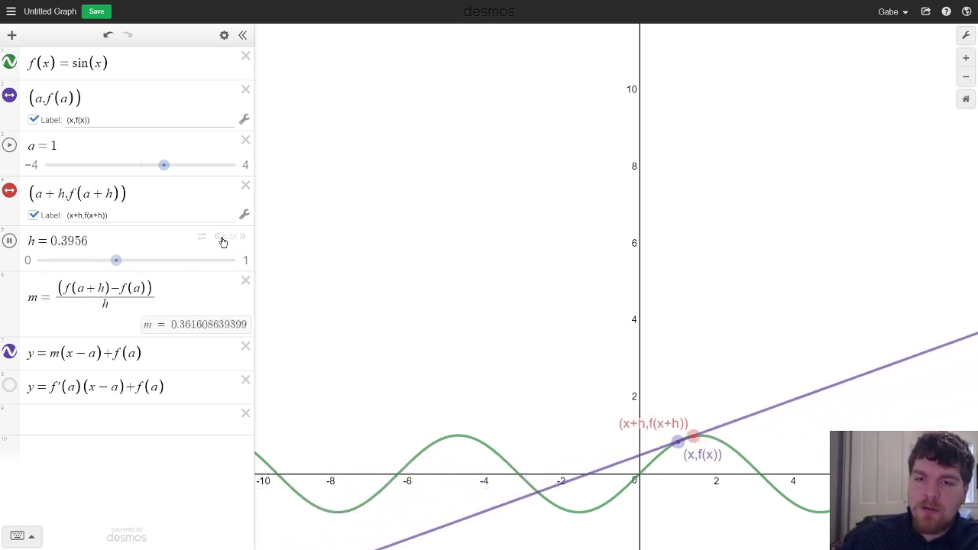
{"action": "left_click", "coordinate": [217, 238]}
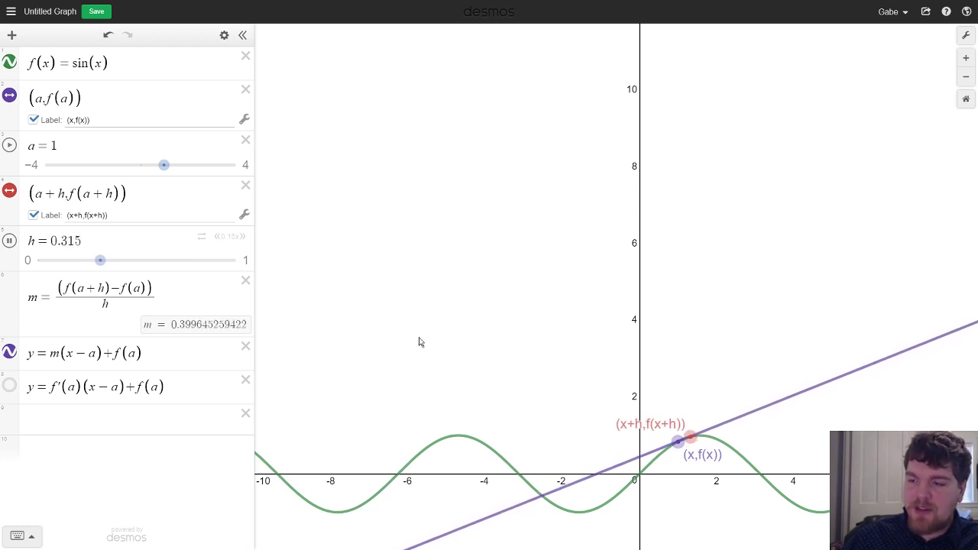
{"action": "scroll", "coordinate": [686, 481], "scroll_direction": "up", "scroll_amount": 2}
{"action": "scroll", "coordinate": [687, 481], "scroll_direction": "up", "scroll_amount": 3}
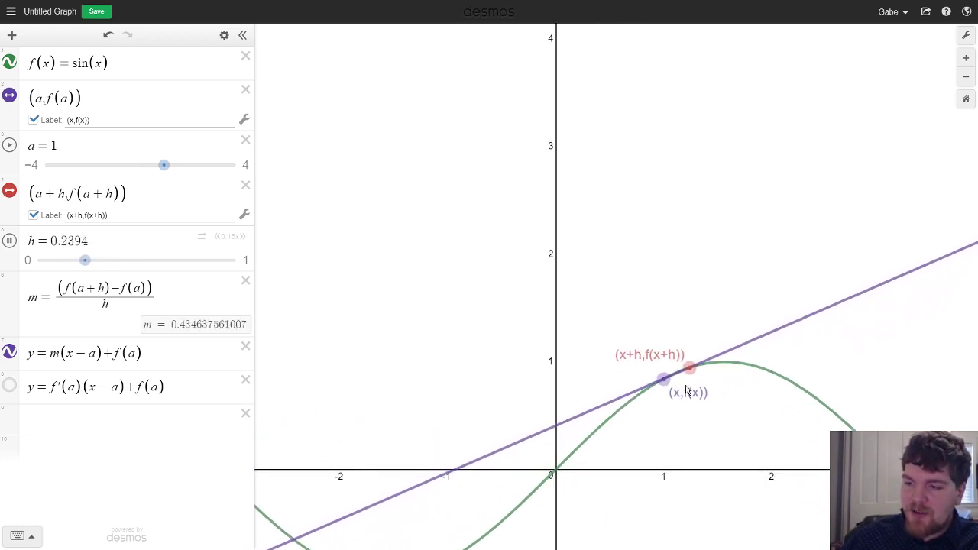
Change the function to f(x)=3sin(x) while h keeps animating
{"action": "left_click", "coordinate": [74, 67]}
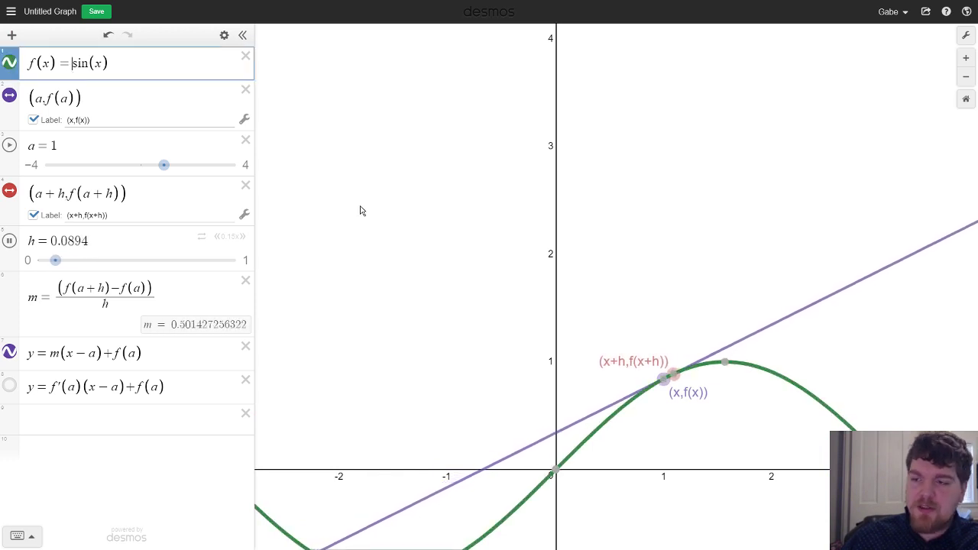
{"action": "type", "text": "3"}
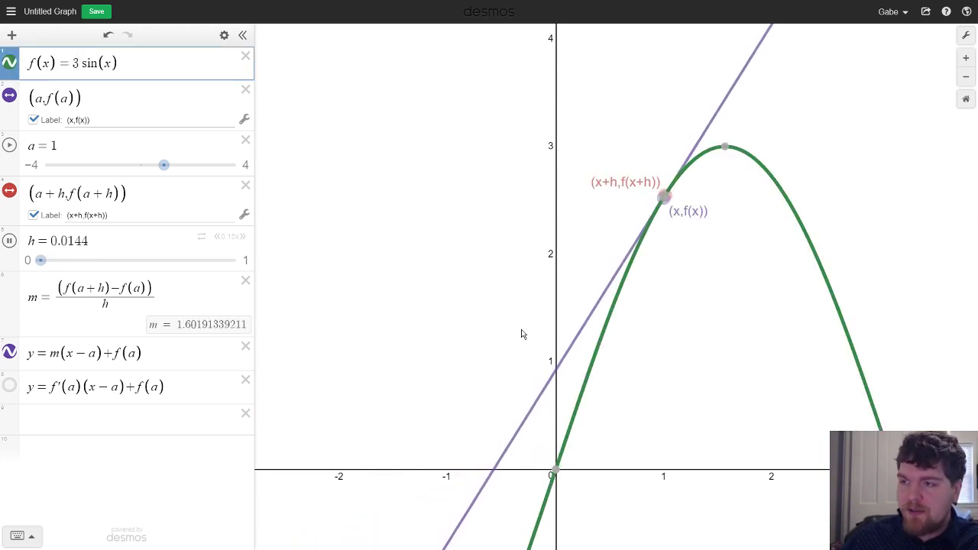
{"action": "scroll", "coordinate": [526, 323], "scroll_direction": "down", "scroll_amount": 1}
{"action": "scroll", "coordinate": [526, 323], "scroll_direction": "down", "scroll_amount": 4}
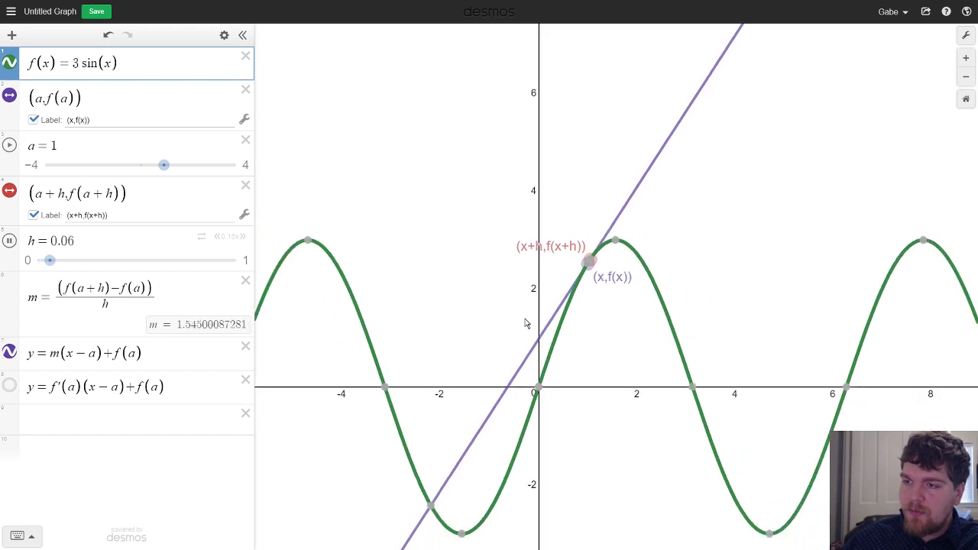